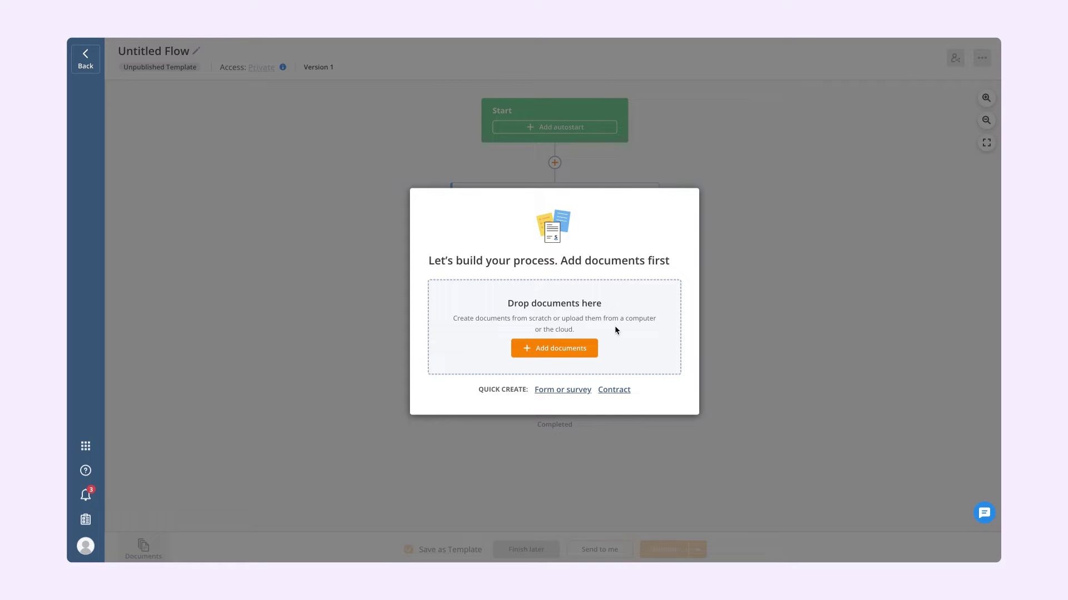
- Add a Stripe-connected payment request form charging in Euro with payment collection Required
left_click(568, 344)
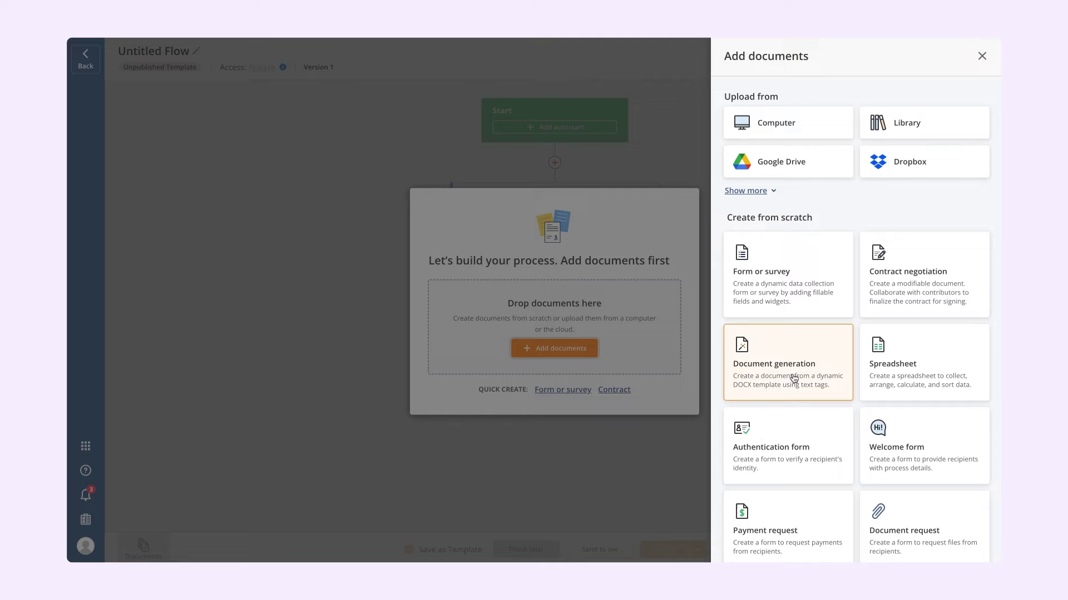
scroll(793, 377, "down", 2)
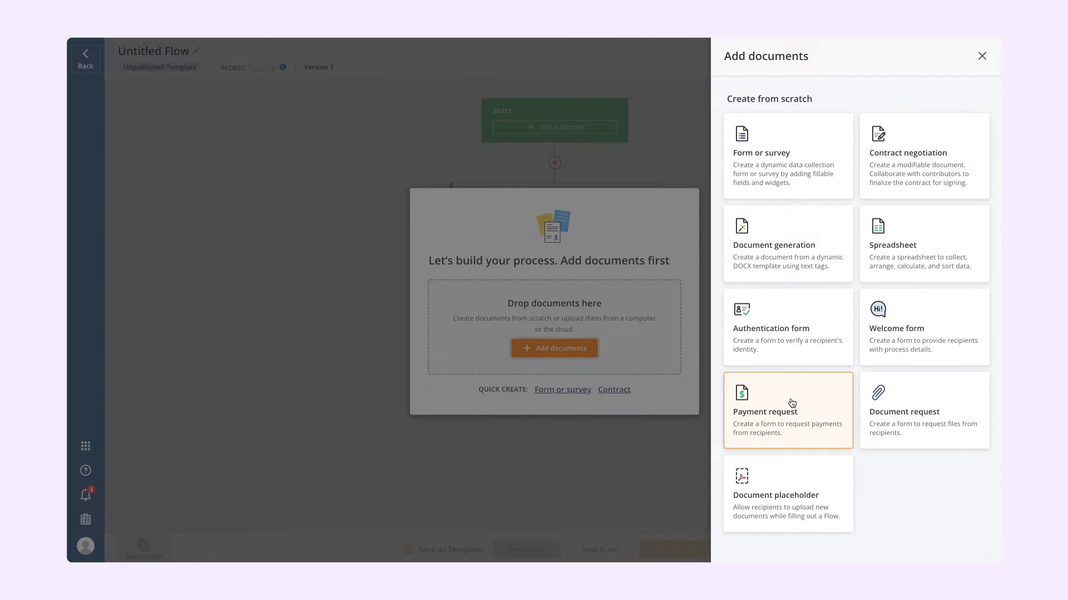
left_click(792, 403)
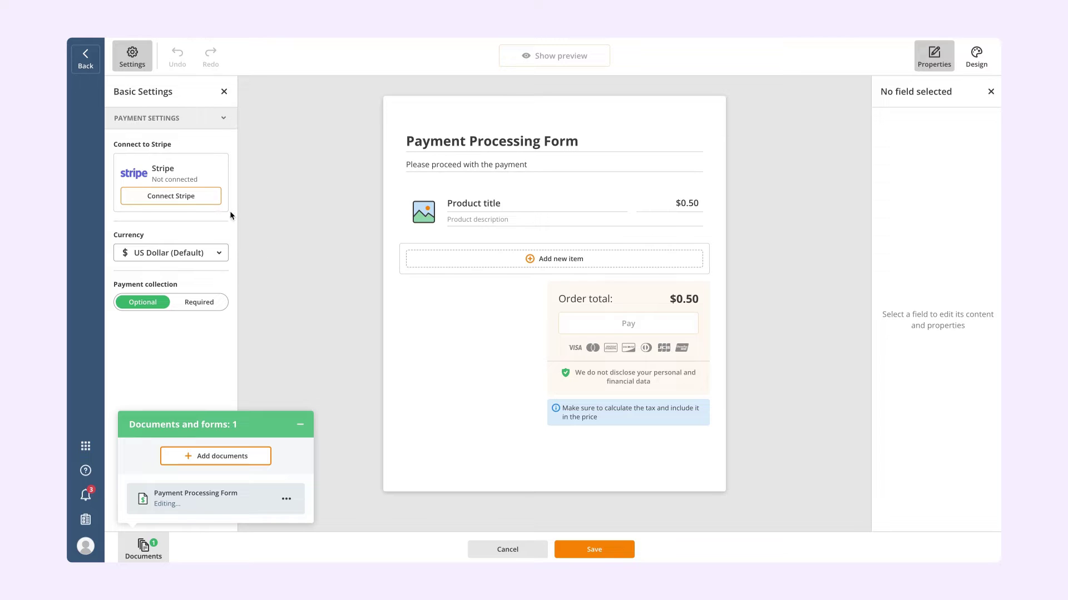
left_click(207, 201)
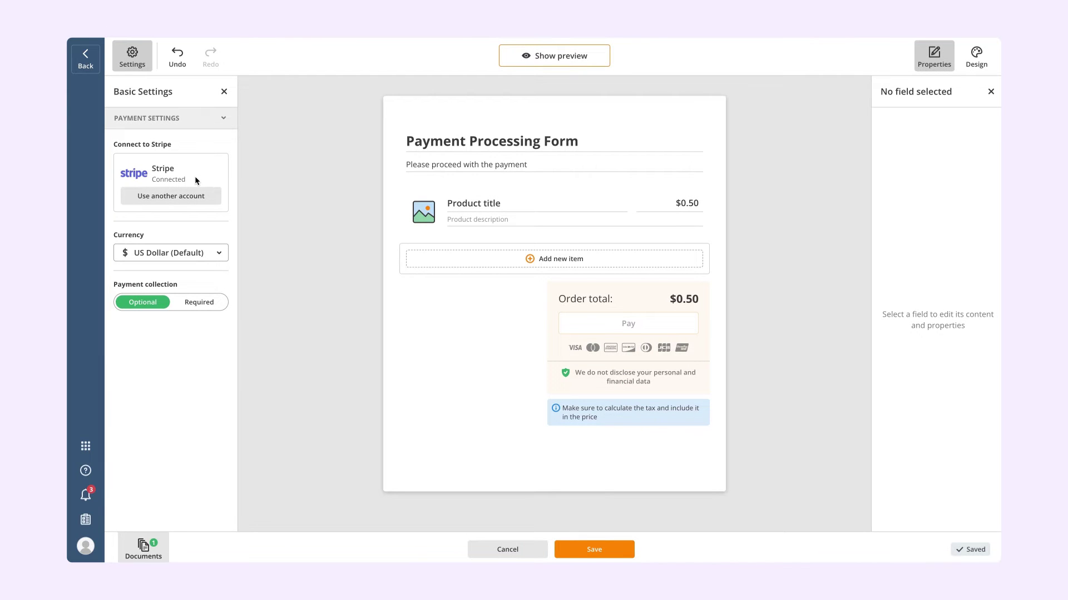
left_click(200, 254)
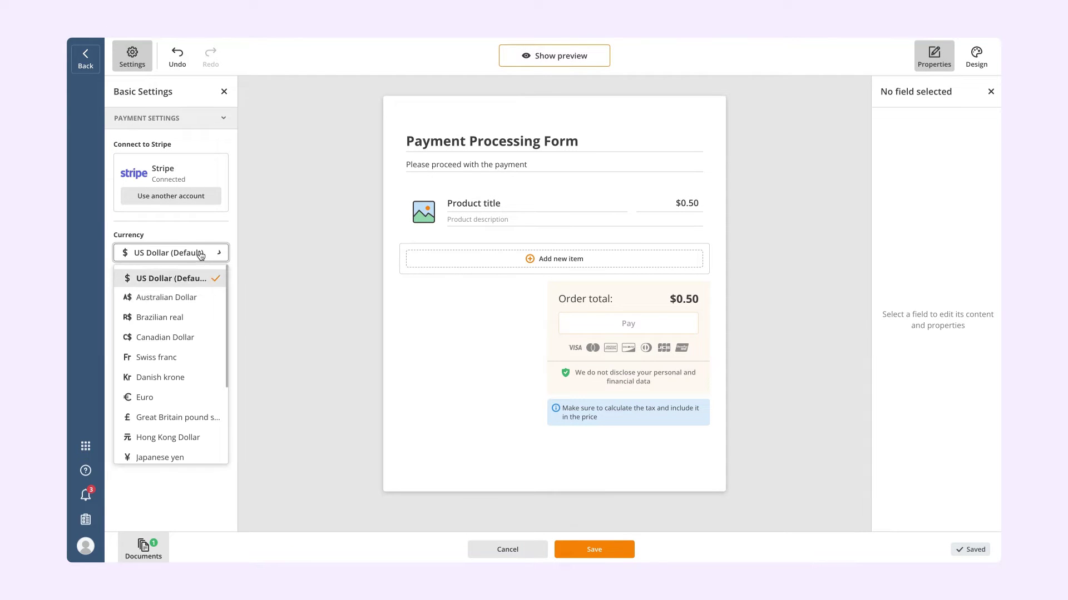
left_click(196, 396)
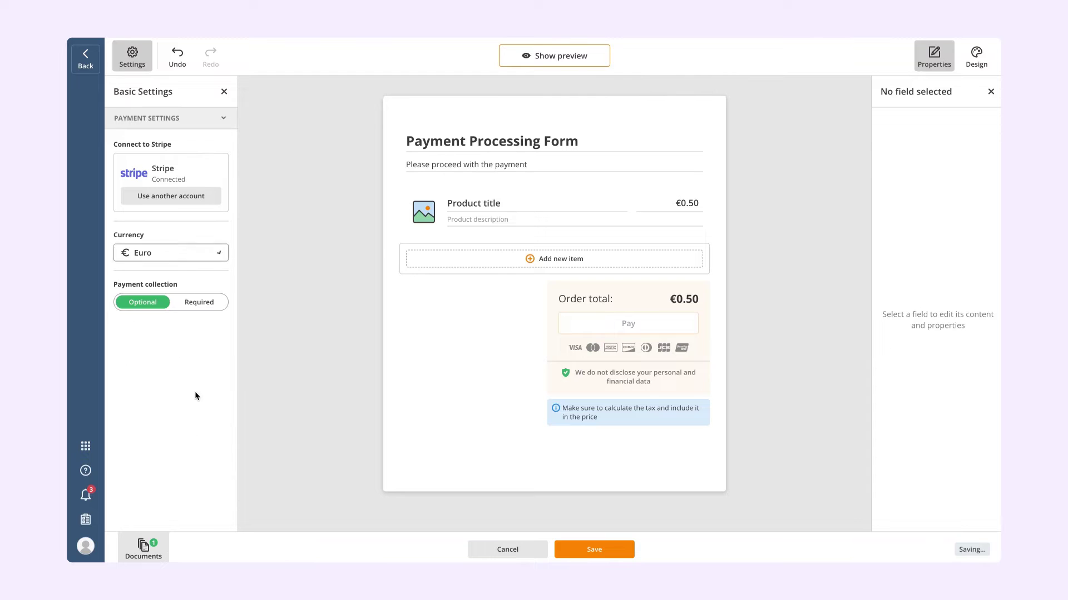
left_click(199, 306)
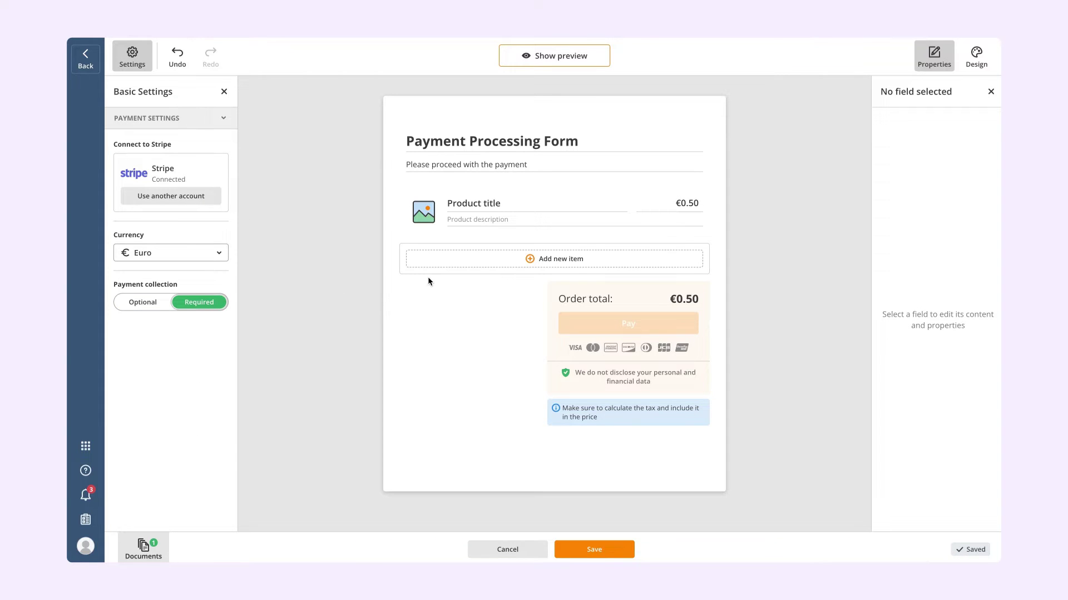
- Retitle the form heading 'Your Order' and rename the product field product_1
triple_click(457, 141)
key("BackSpace")
type("Your Order")
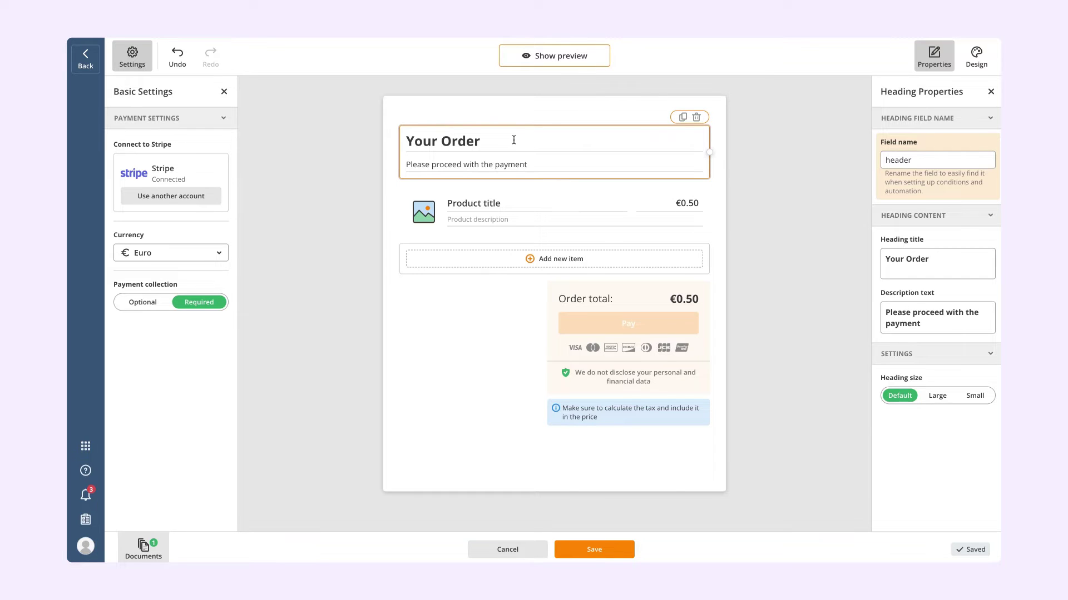
left_click(362, 195)
left_click(504, 203)
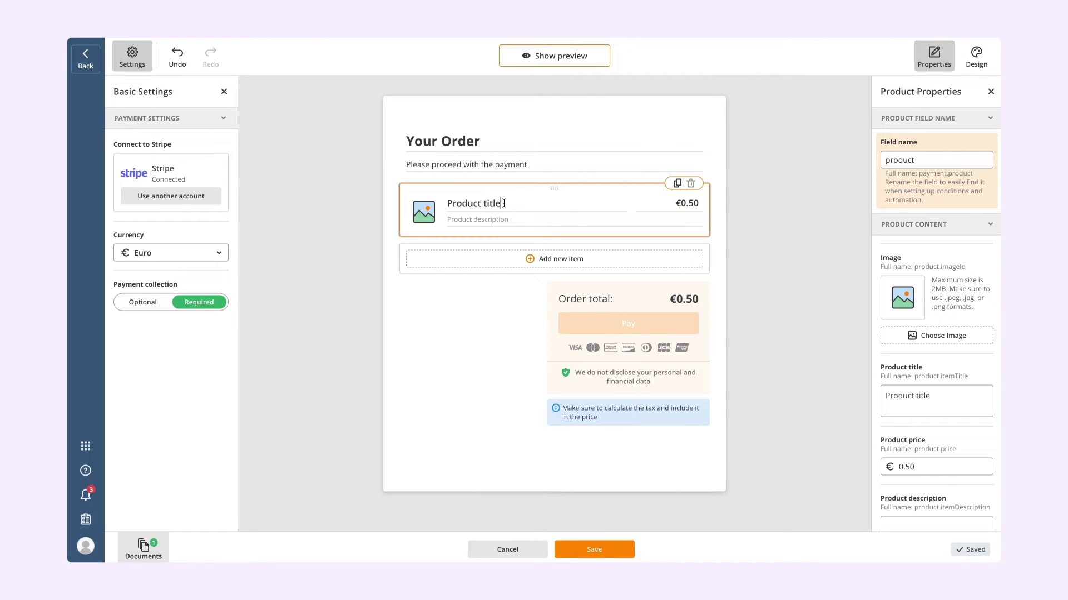
left_click(933, 158)
type("_1")
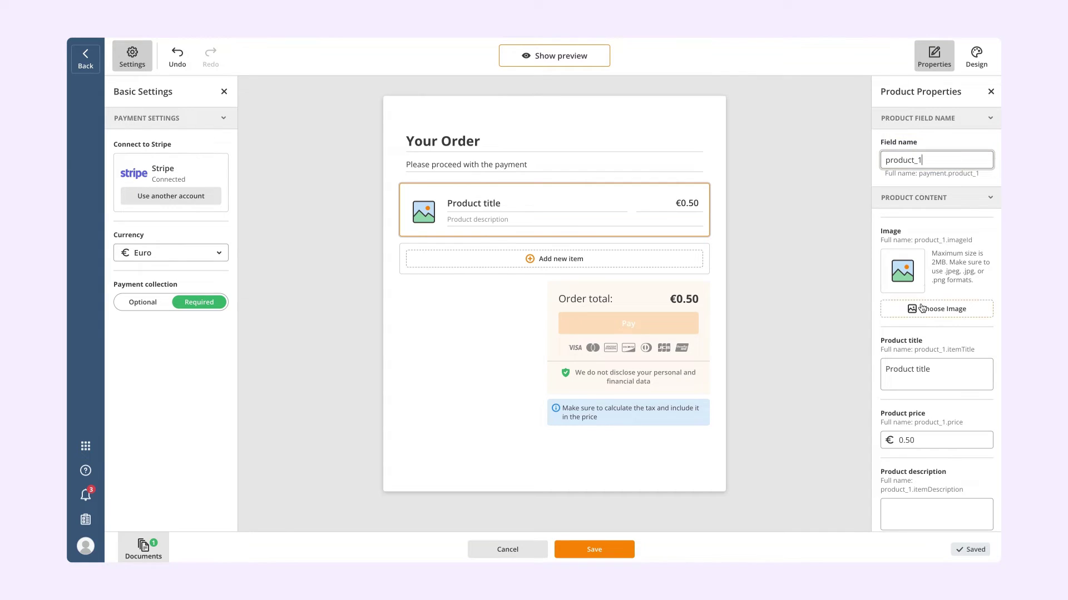
- Give the product a dresser photo, title 'Modern Dresser', price 545 and a pasted description
left_click(921, 308)
left_click(930, 371)
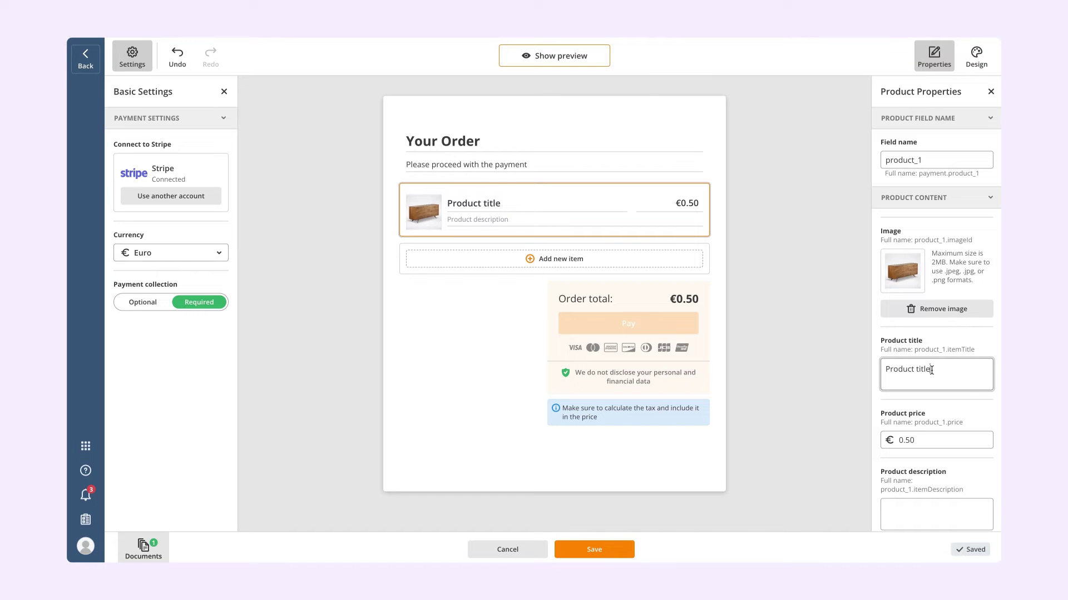
key("ctrl+a")
type("Modern Dresser")
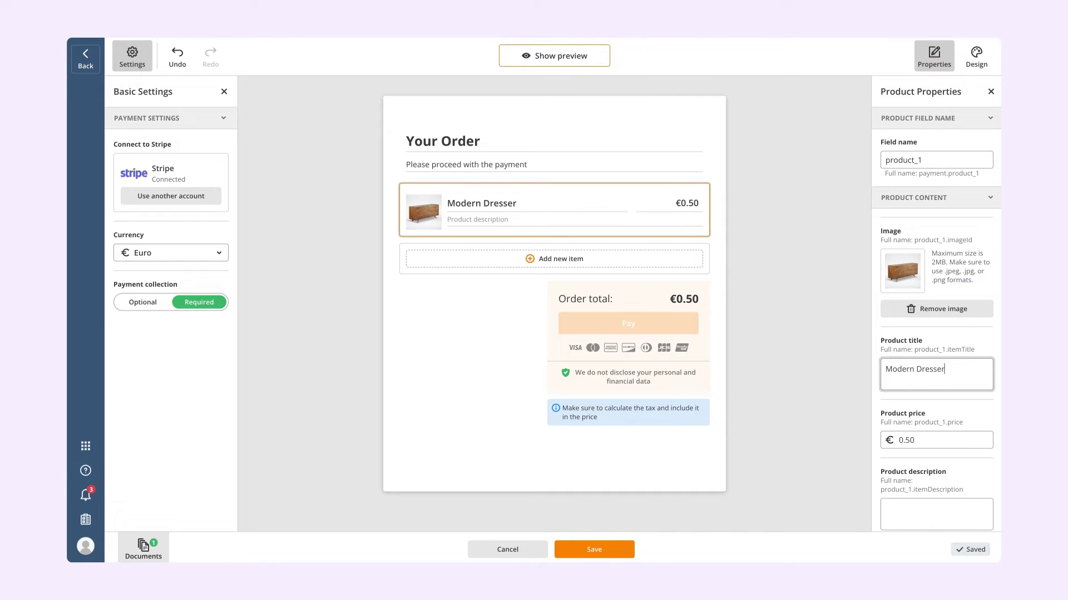
left_click_drag(915, 440, 896, 440)
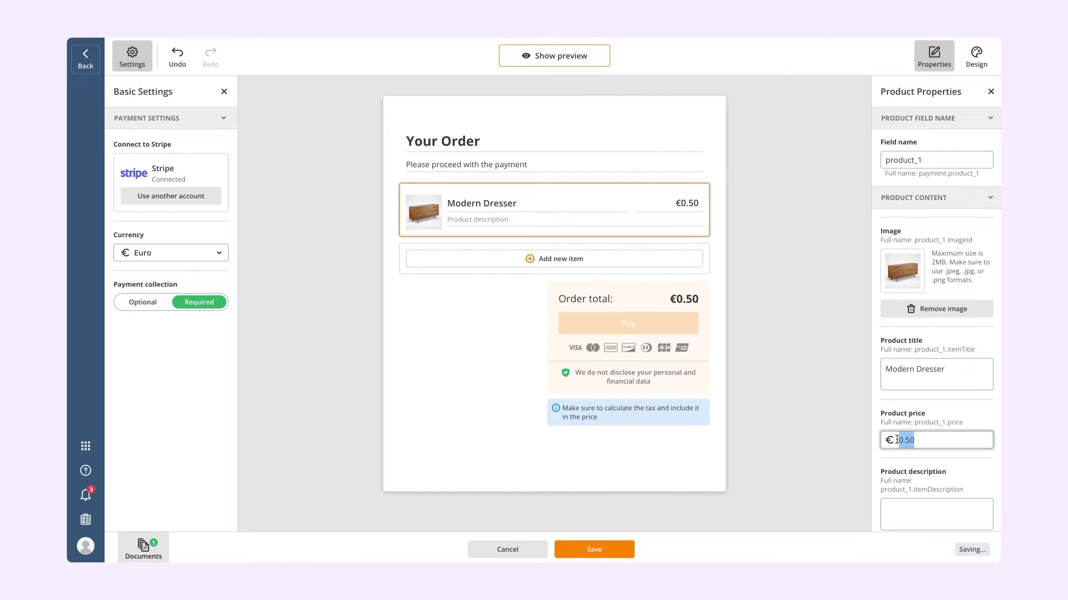
type("545")
key("Tab")
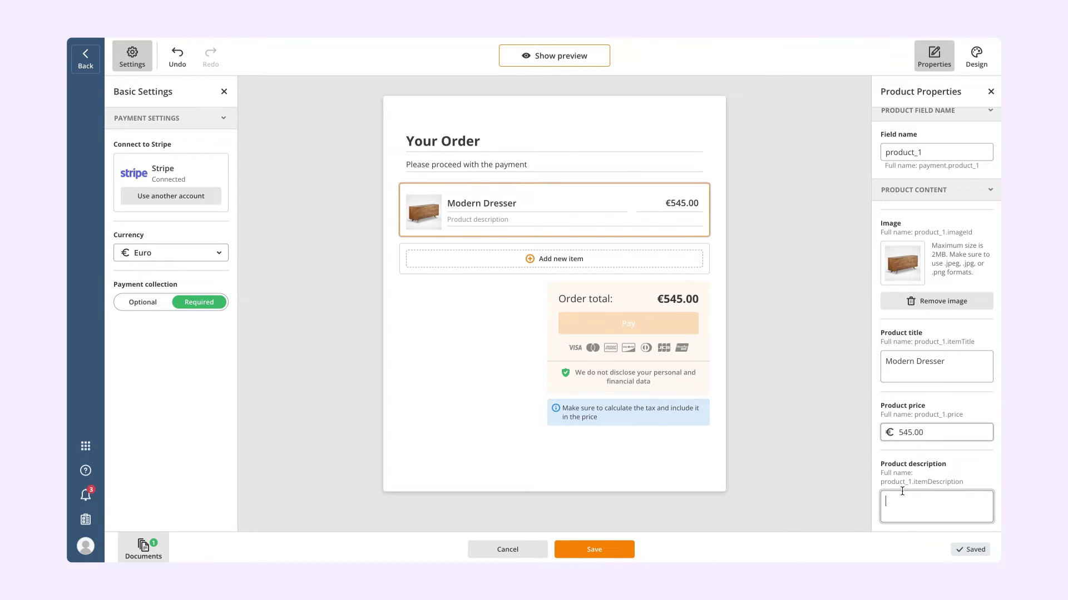
type("This item is full mortise and tenon construction throughout, including drawer boxes. Drawers slide on the highest rated Italian slides with integrated Touch-to-Open mechanism for a sleeker more modern function and look.")
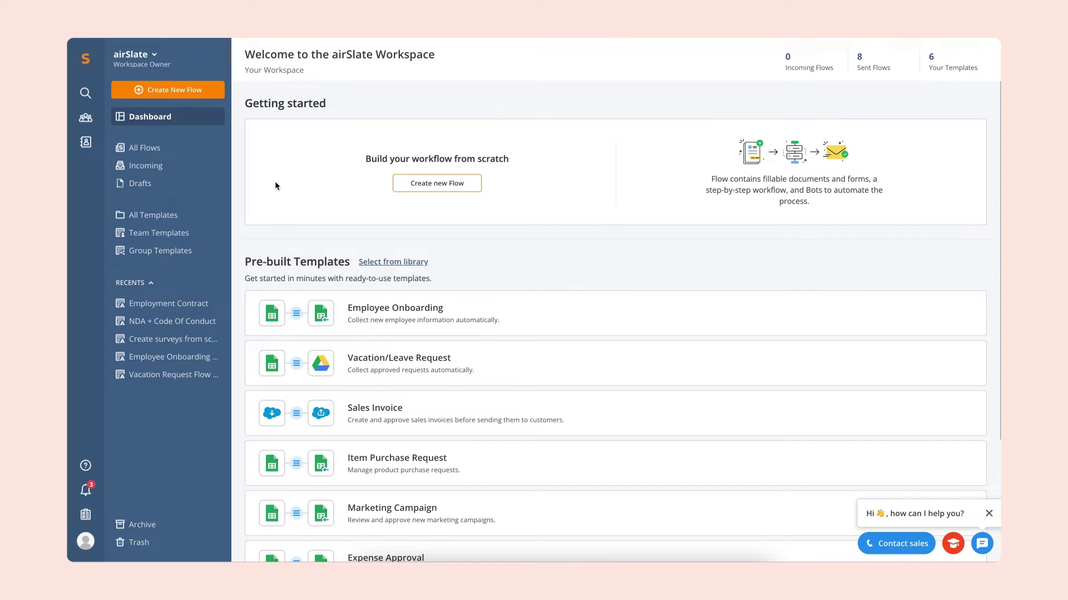
- Scroll through the library of pre-built flow templates
left_click(408, 267)
scroll(296, 383, "down", 4)
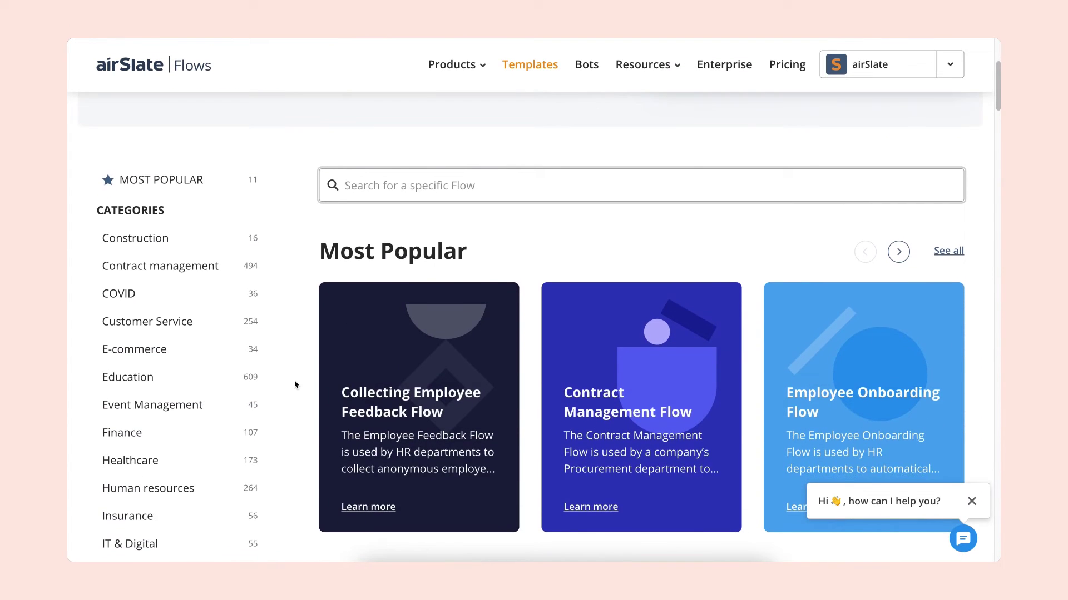
scroll(295, 384, "down", 7)
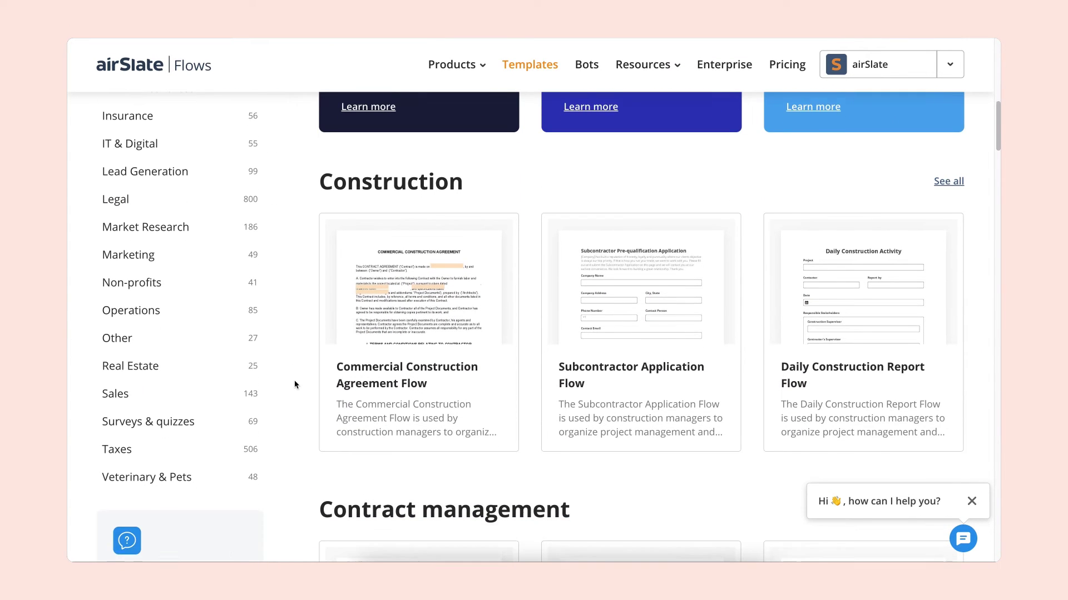
scroll(295, 383, "down", 6)
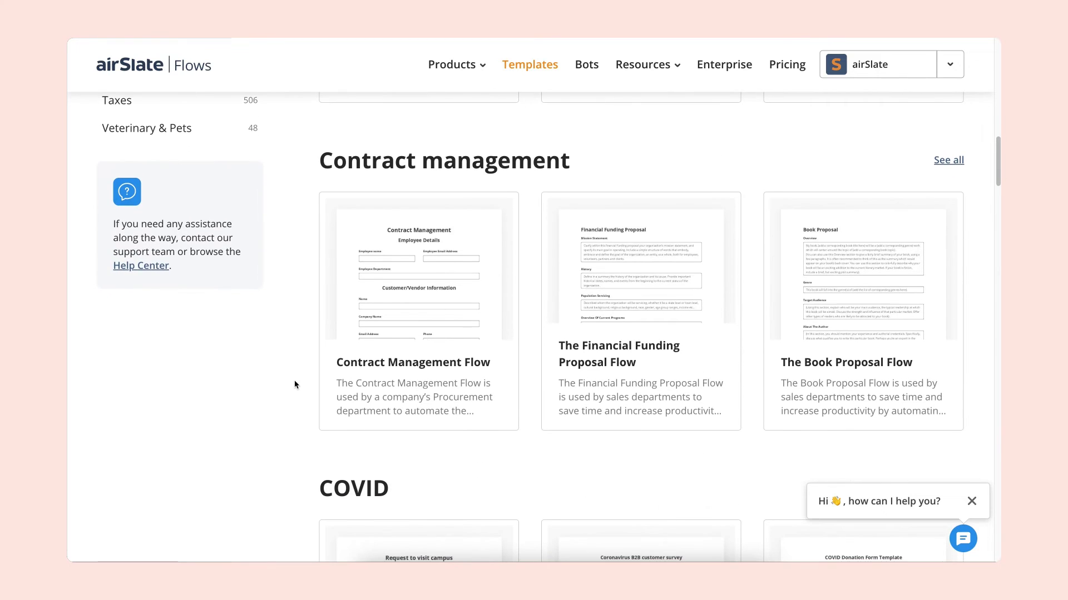
mouse_move(370, 372)
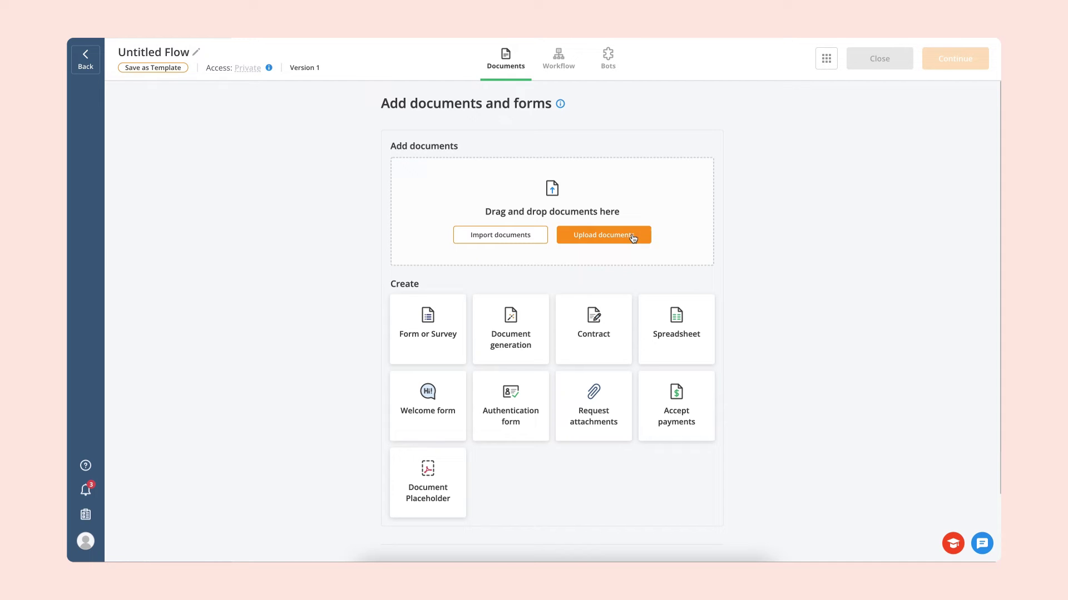
- Upload the Employment Contract file and fit the detected field to the Email box
left_click(632, 240)
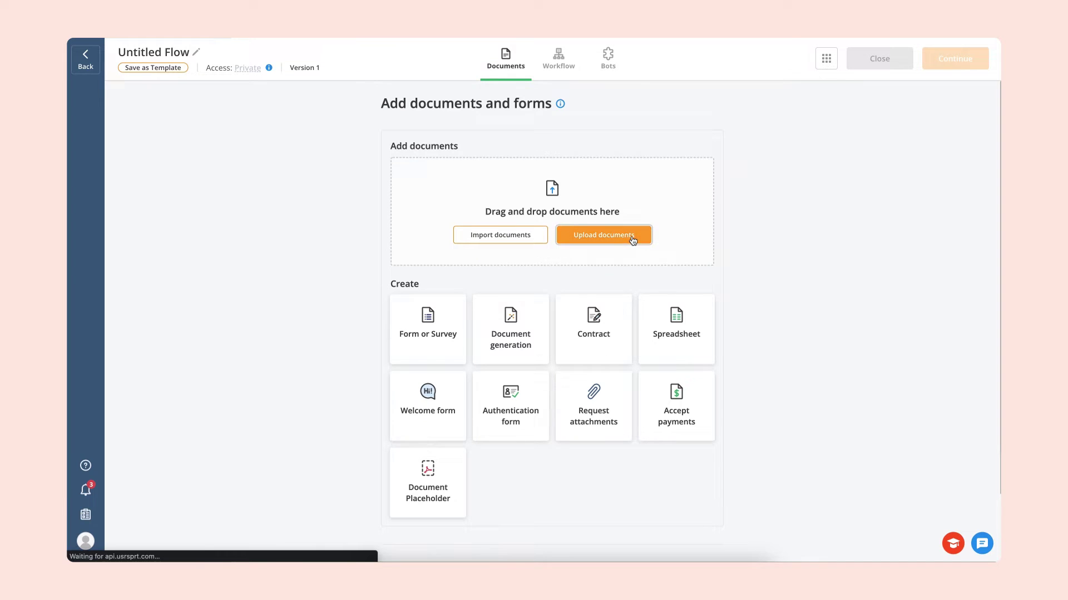
double_click(496, 236)
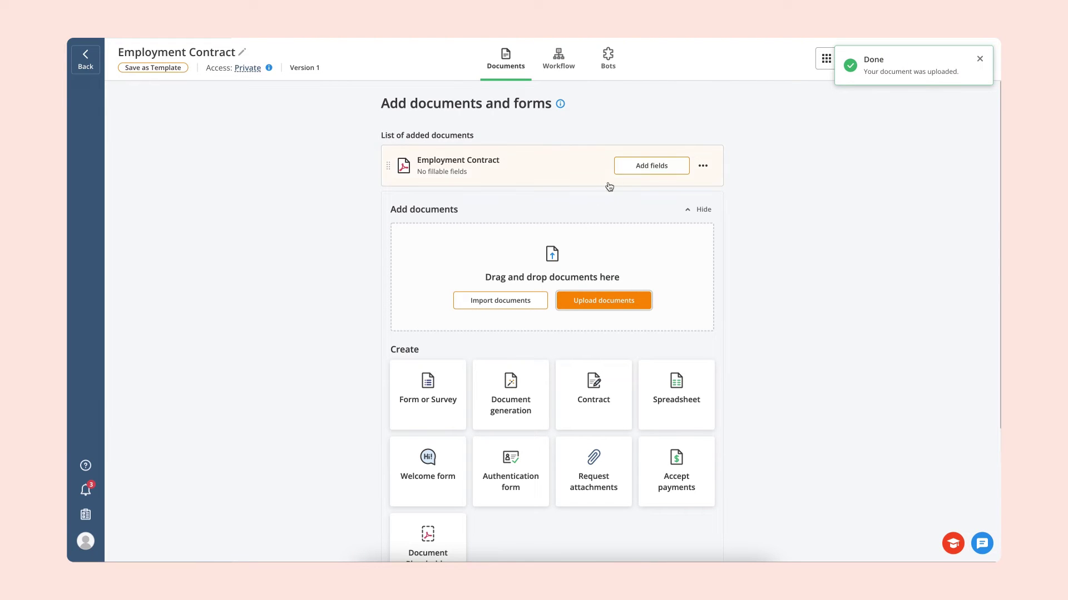
left_click(623, 166)
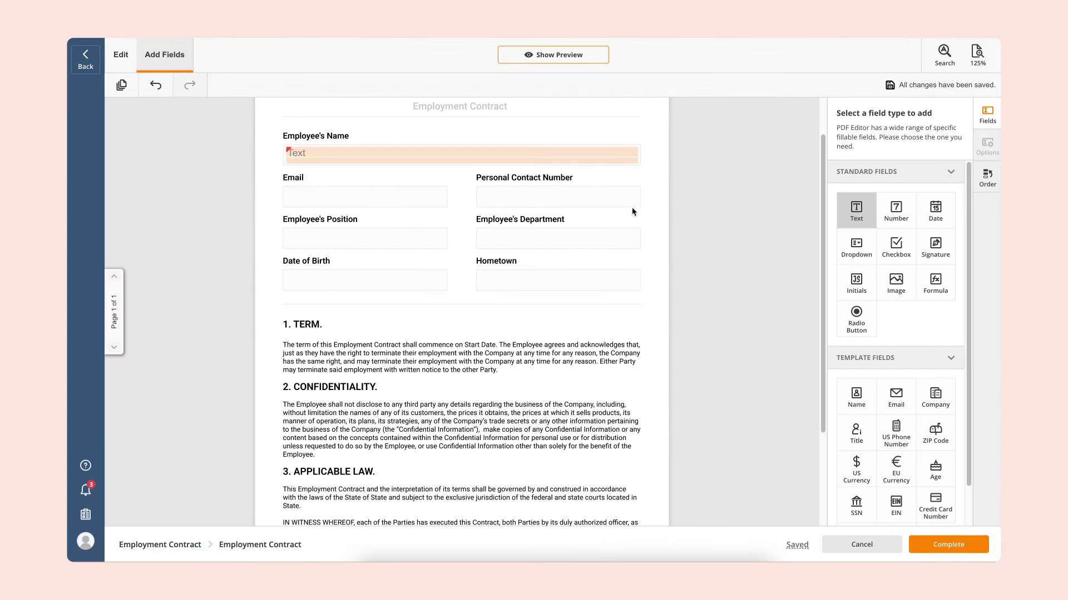
left_click(460, 198)
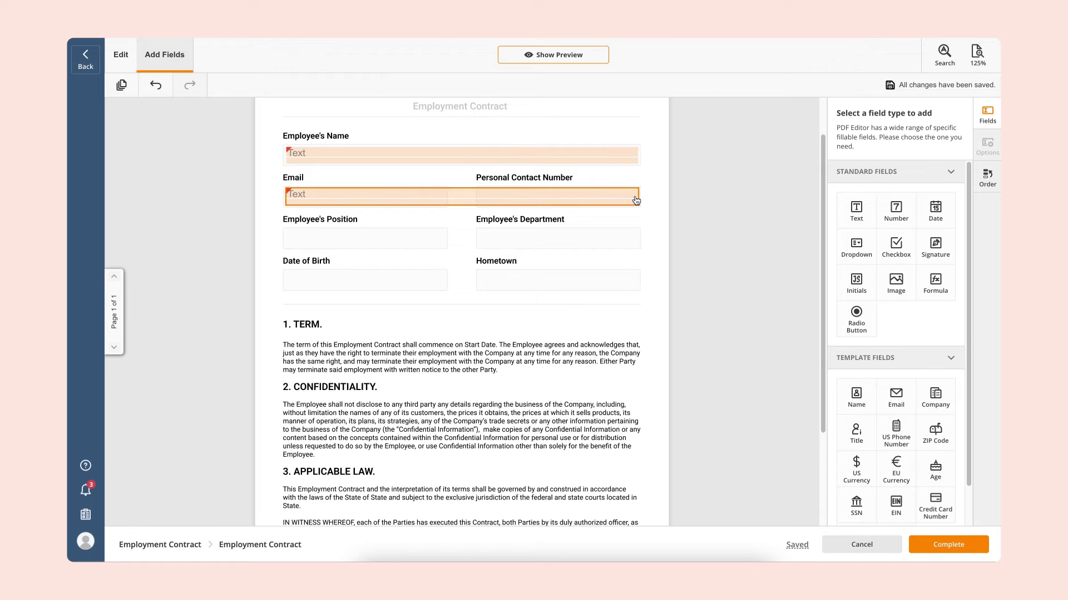
left_click_drag(635, 196, 447, 193)
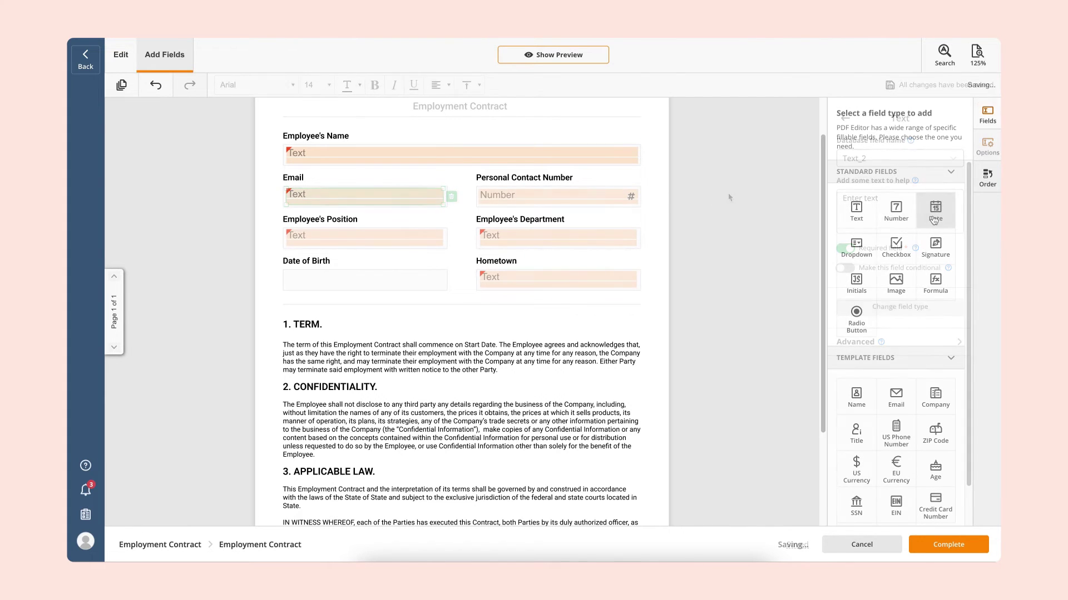
- Place sized date fields on Date of Birth and beside Date of Signing
left_click_drag(935, 212, 444, 280)
left_click(501, 317)
scroll(501, 317, "down", 2)
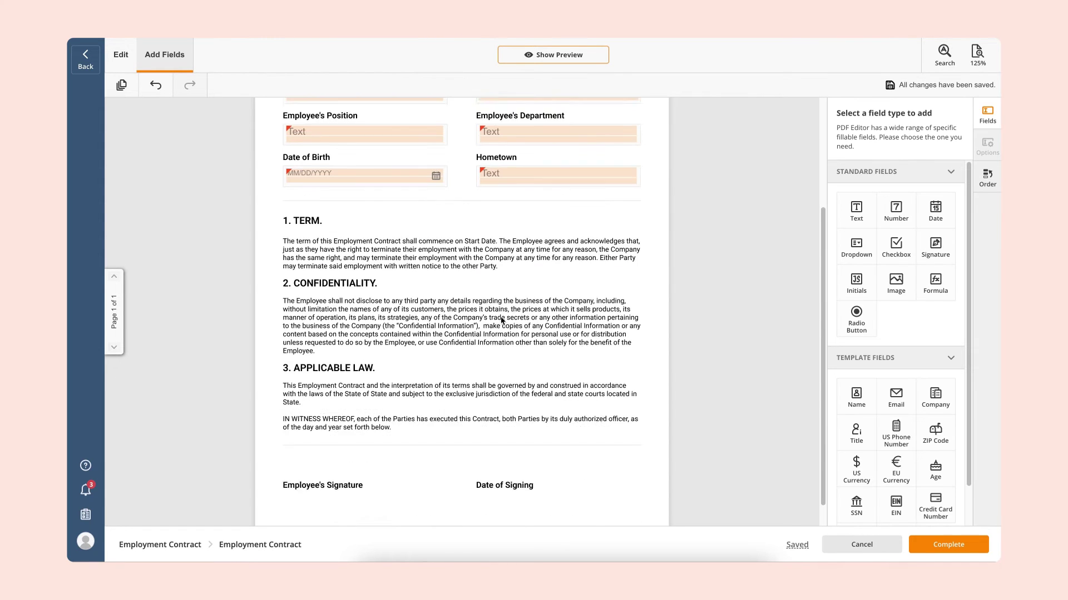
scroll(502, 320, "down", 1)
left_click_drag(935, 245, 415, 448)
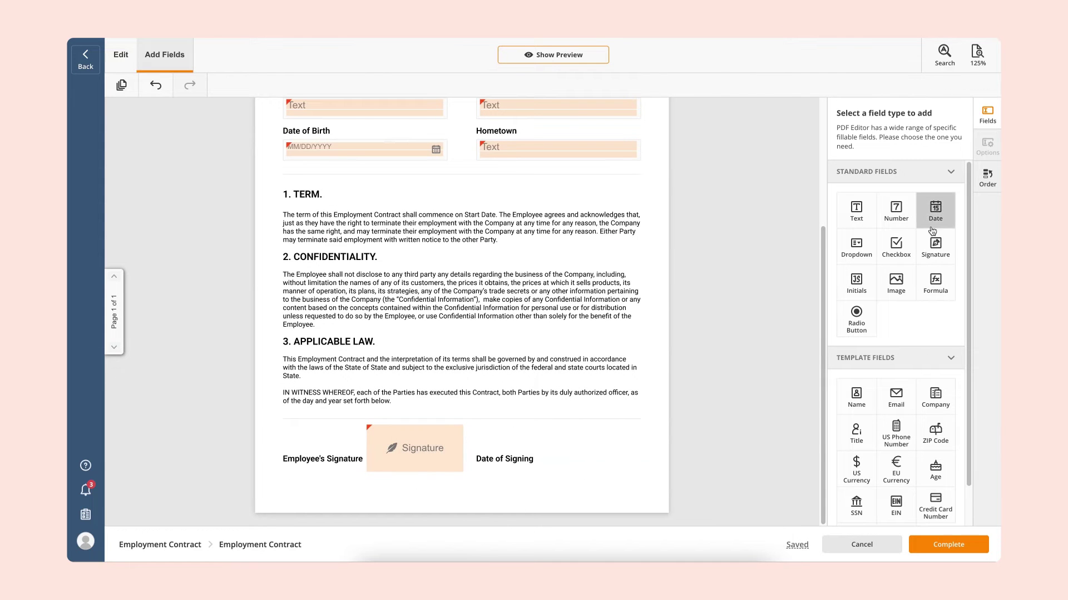
left_click_drag(932, 231, 546, 467)
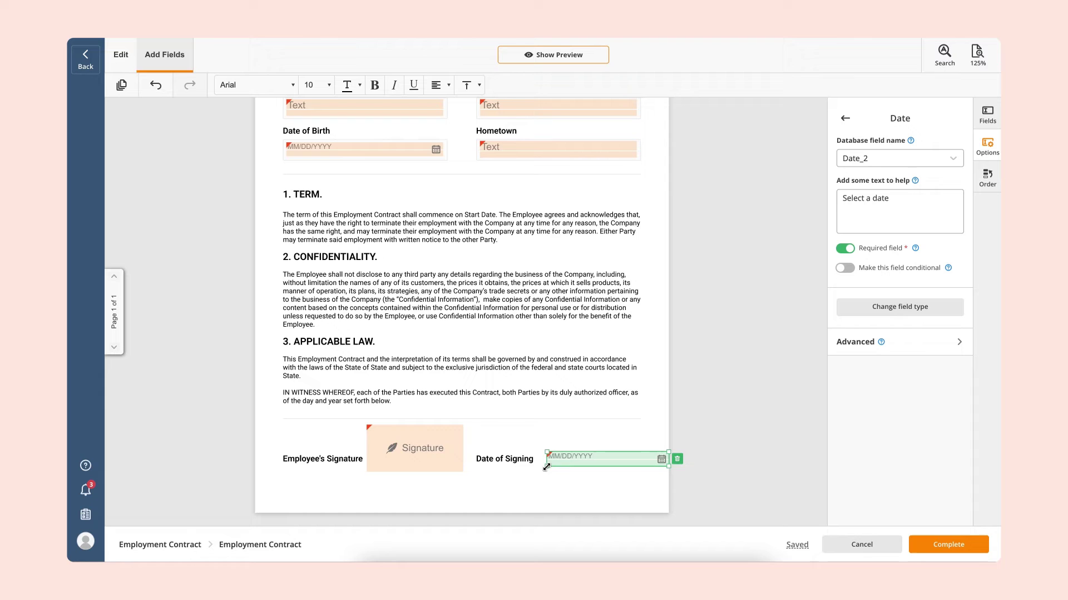
left_click_drag(668, 460, 612, 463)
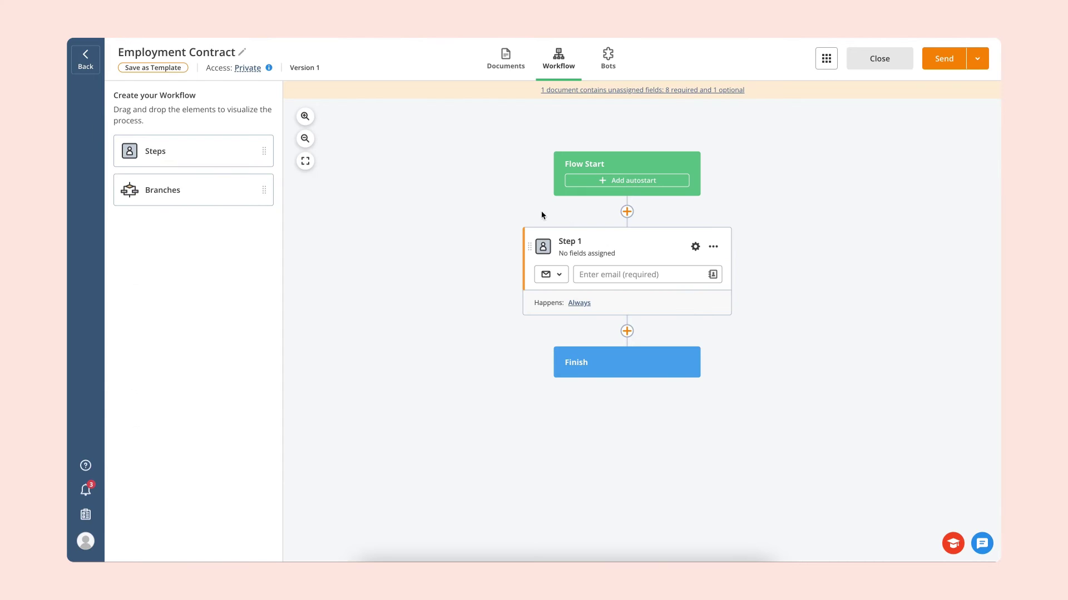
- Add Employee and HR steps, assign all required fields to Employee, and add two parallel branches
left_click_drag(208, 159, 623, 341)
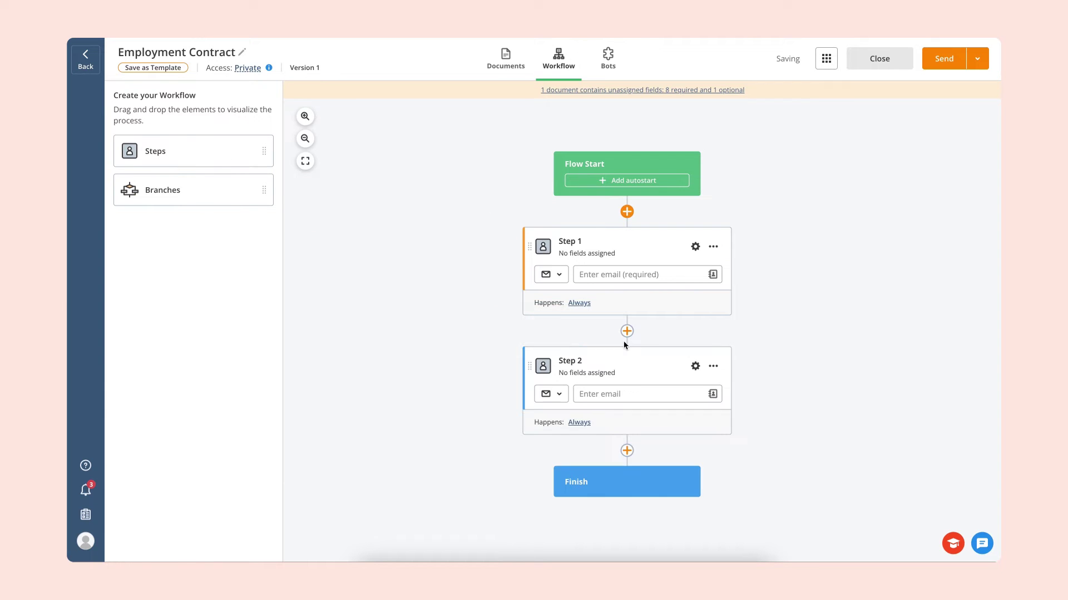
left_click(589, 243)
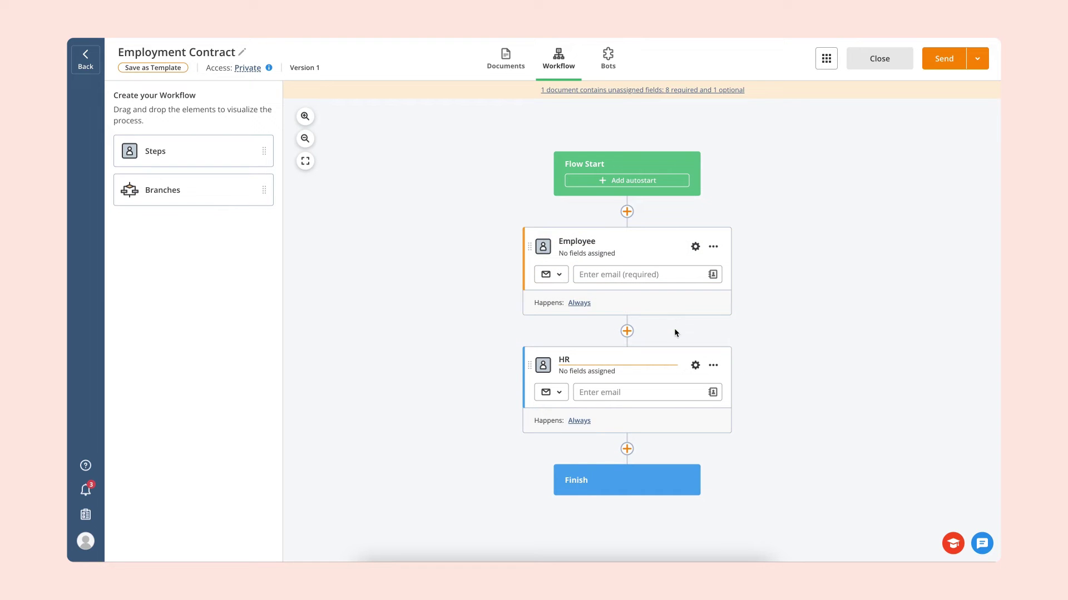
left_click(695, 247)
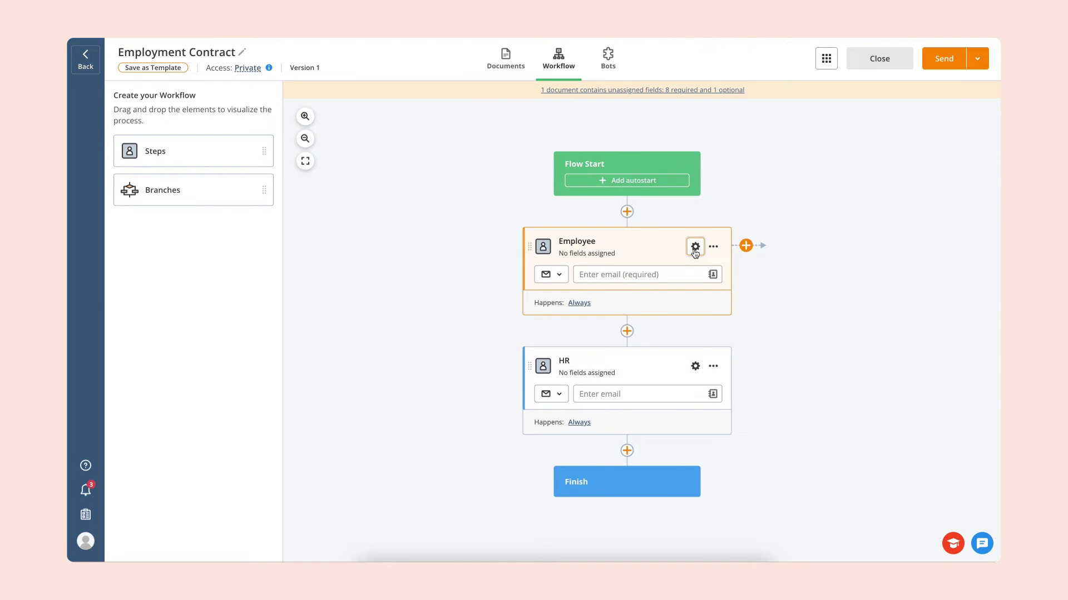
left_click(745, 186)
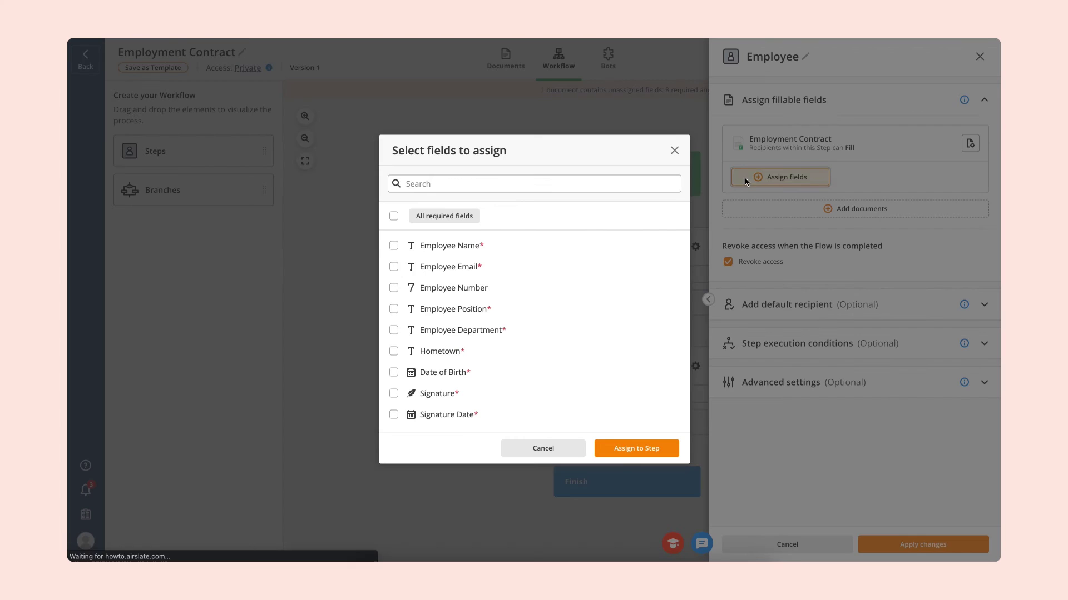
left_click(393, 216)
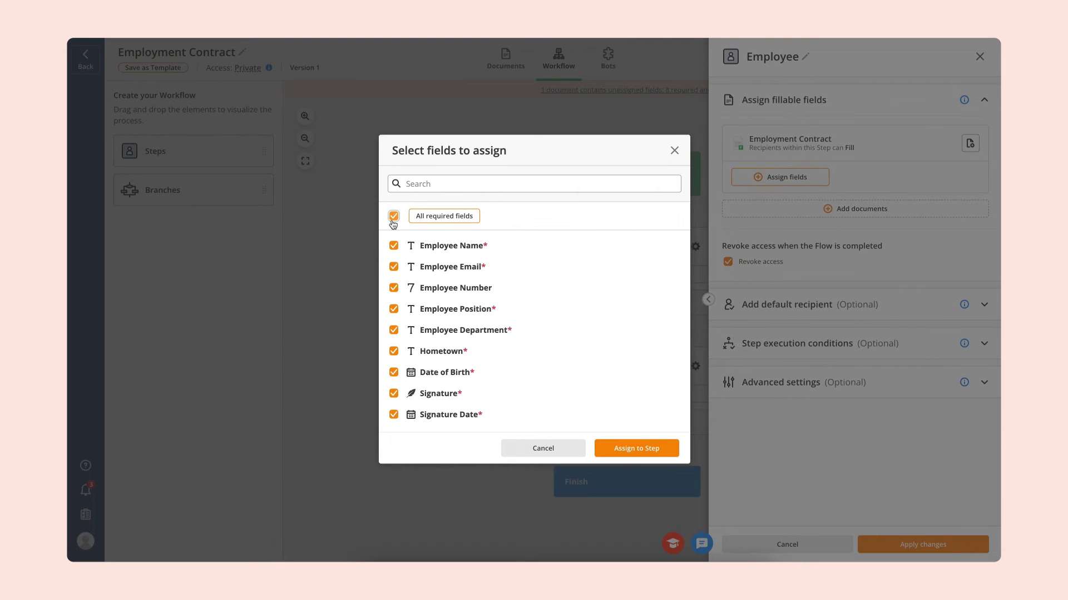
left_click(616, 448)
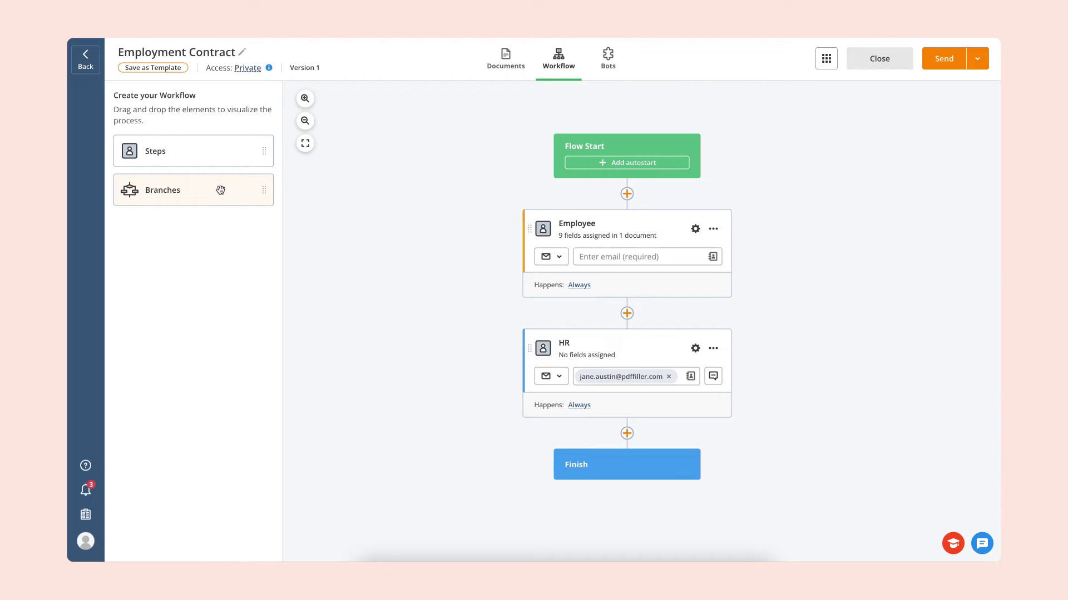
left_click_drag(221, 190, 667, 324)
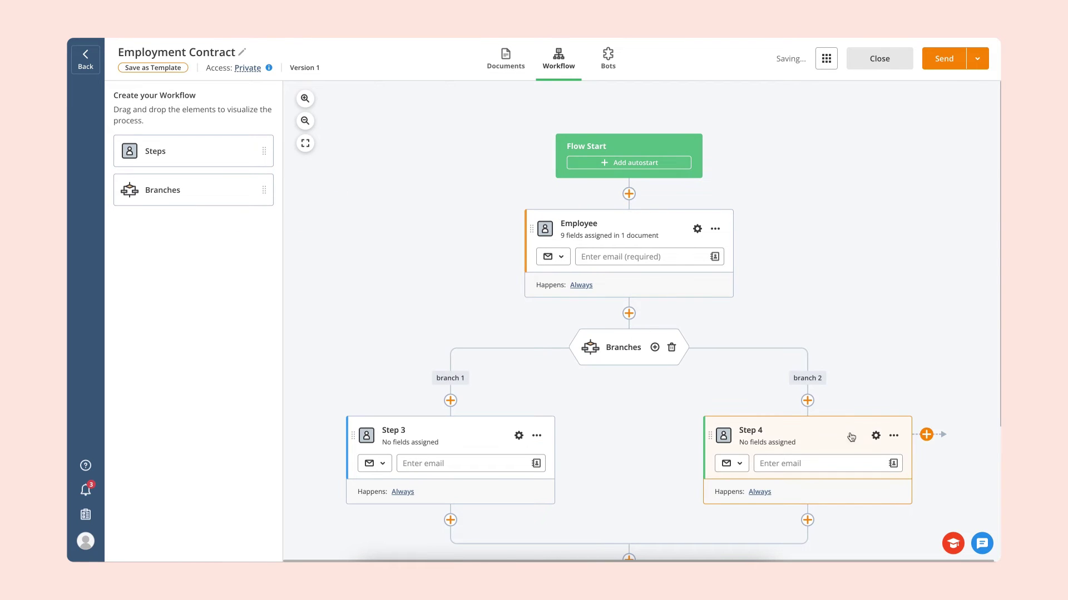
- Install and enable the Email on Documents Completion bot, also emailing anyone who completes the document
left_click(608, 58)
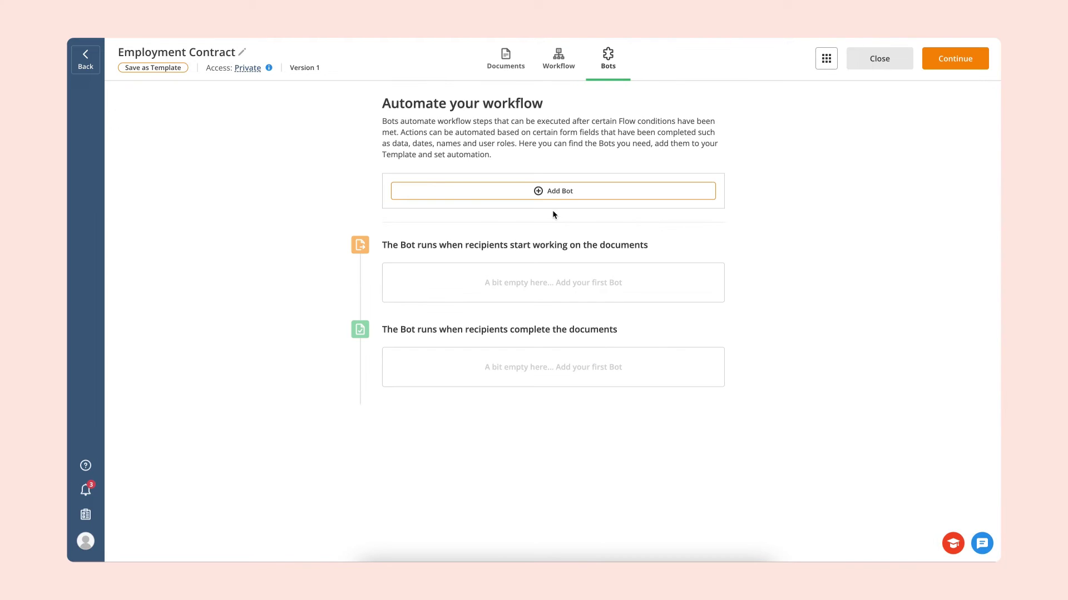
left_click(554, 192)
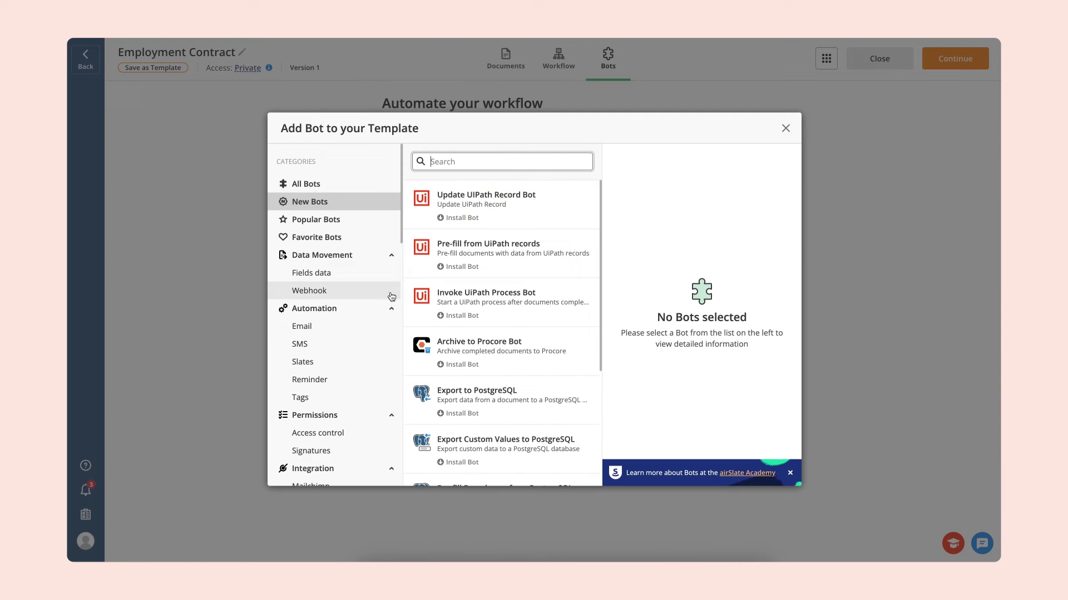
left_click(375, 332)
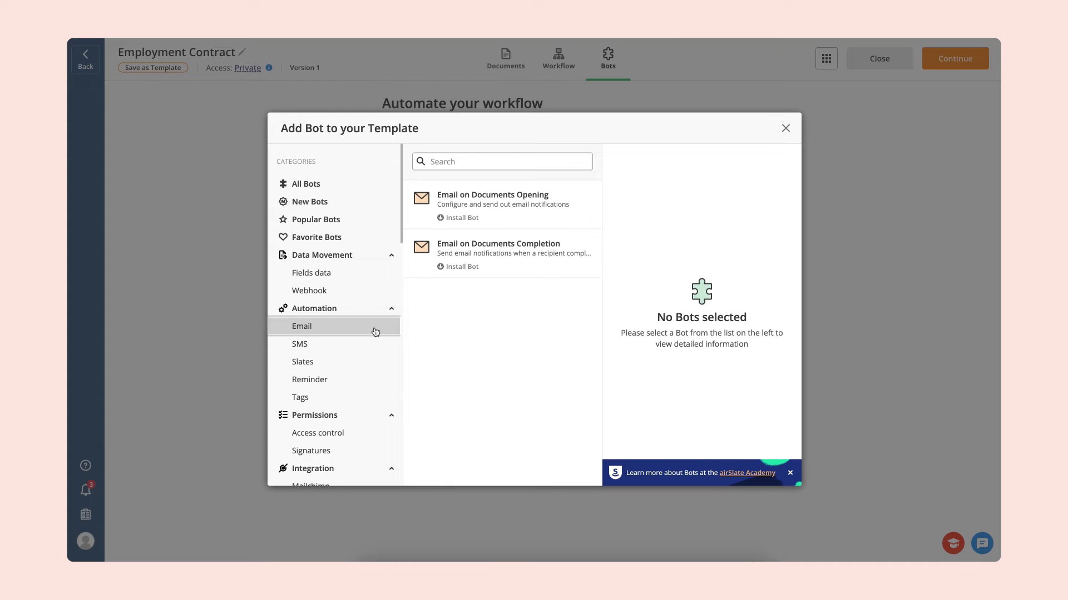
left_click(464, 246)
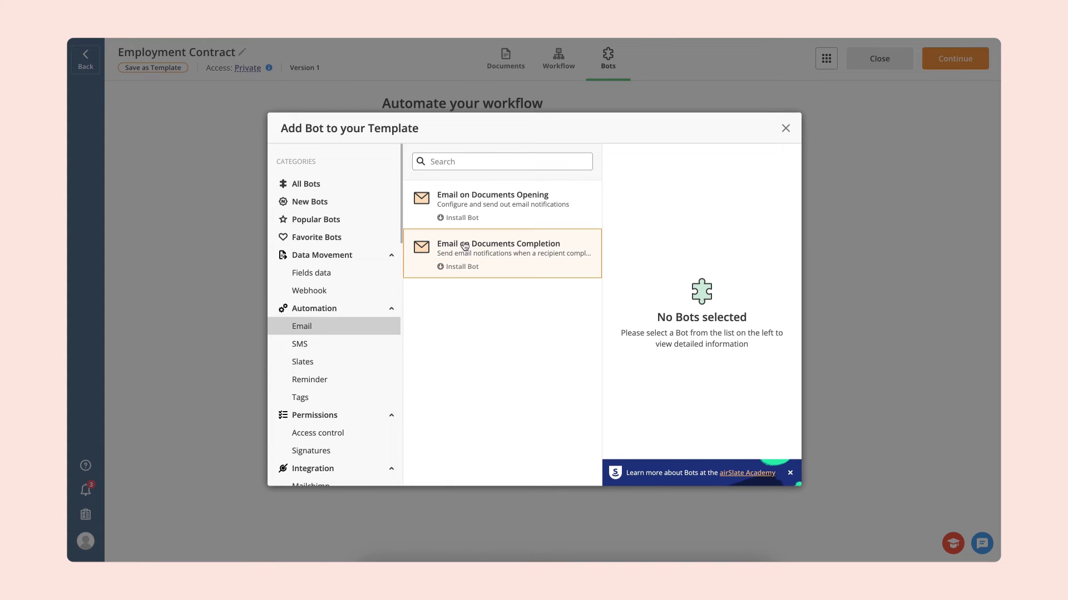
left_click(666, 210)
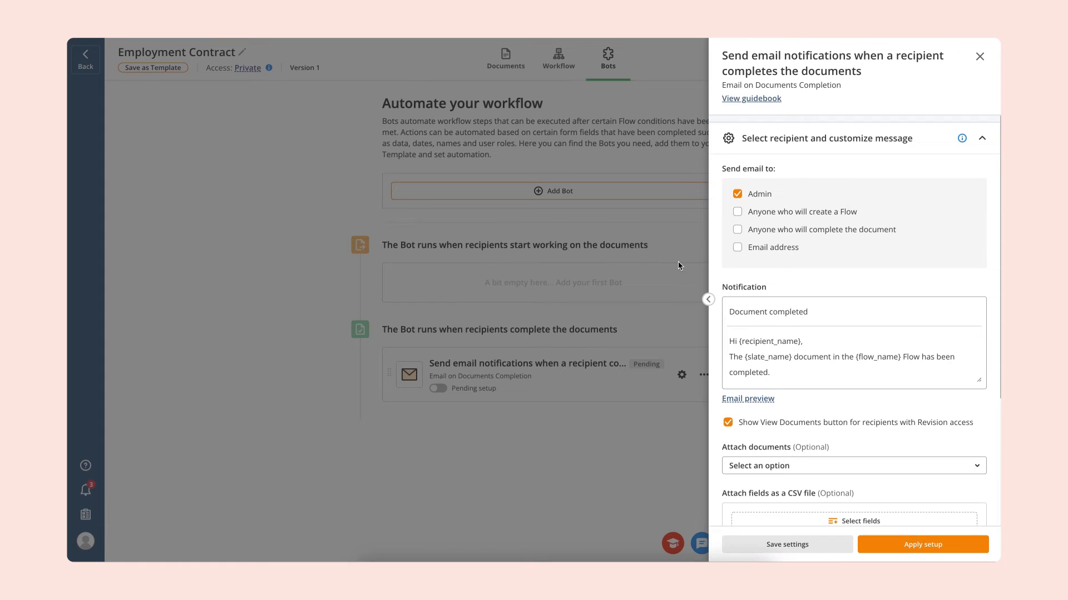
left_click(737, 236)
left_click(922, 544)
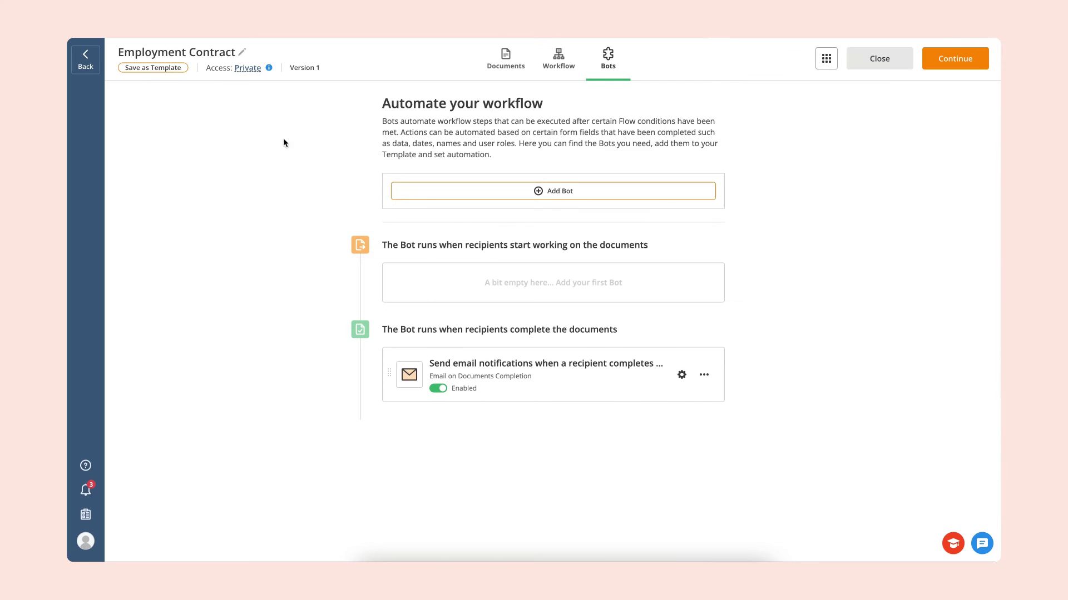
- Save the flow as a template, then turn on and copy its shareable link
left_click(173, 73)
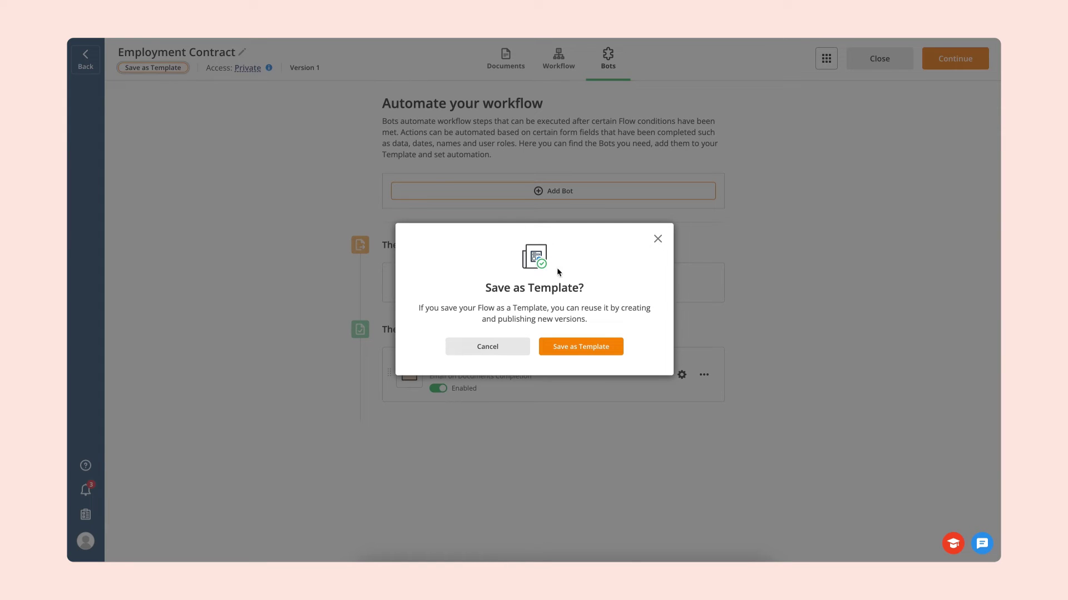
left_click(566, 347)
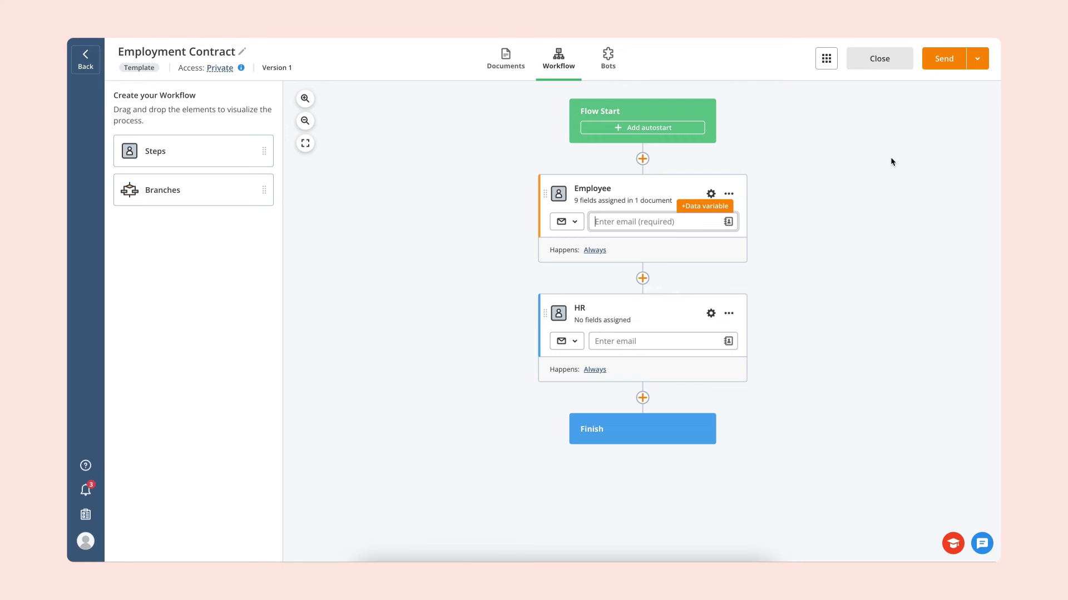
left_click(977, 59)
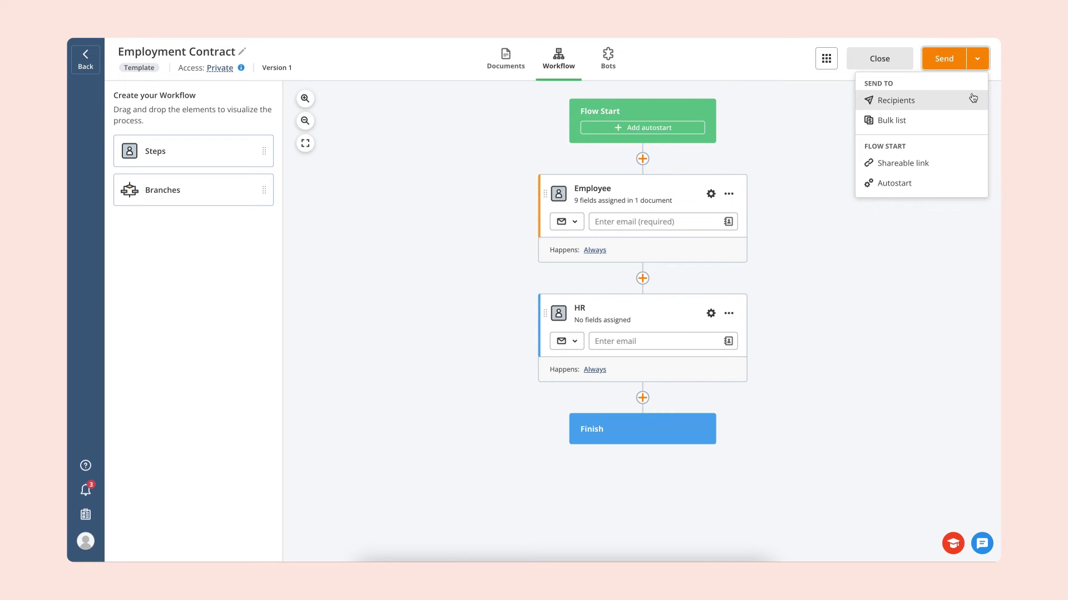
left_click(954, 164)
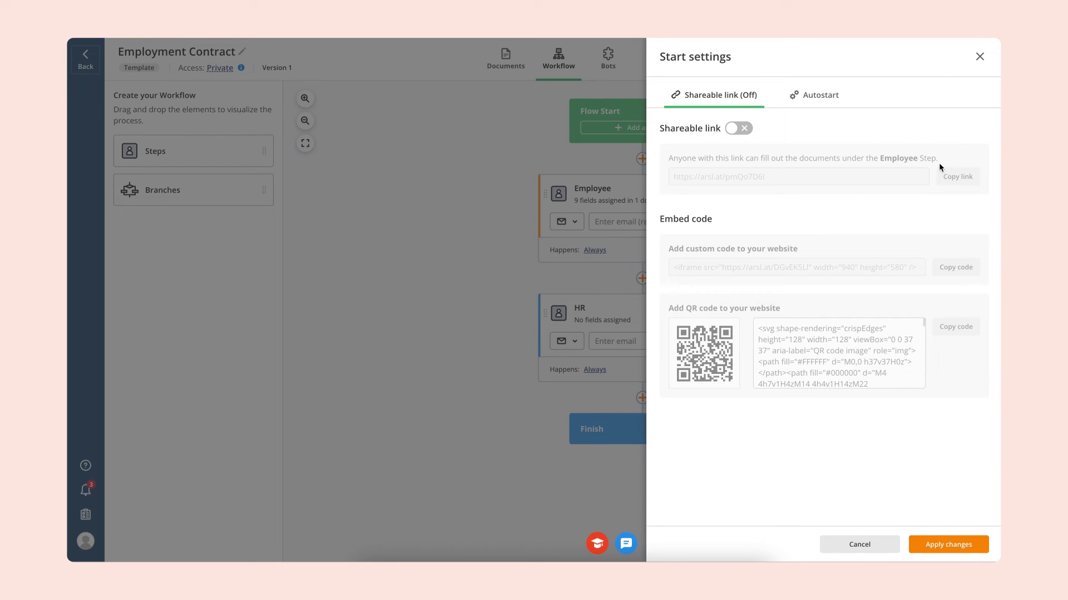
left_click(746, 131)
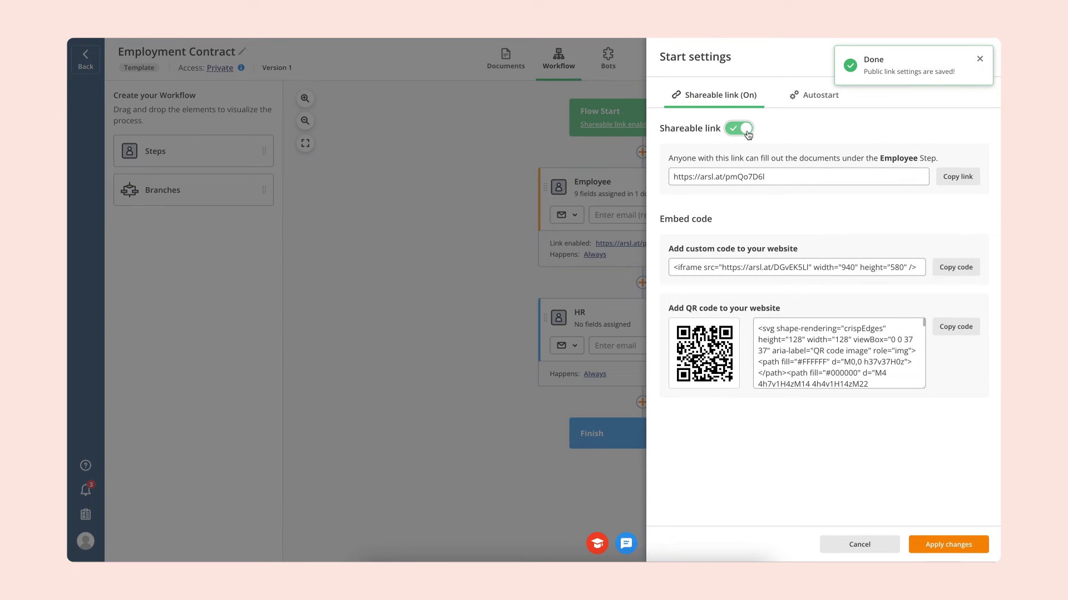
left_click(953, 185)
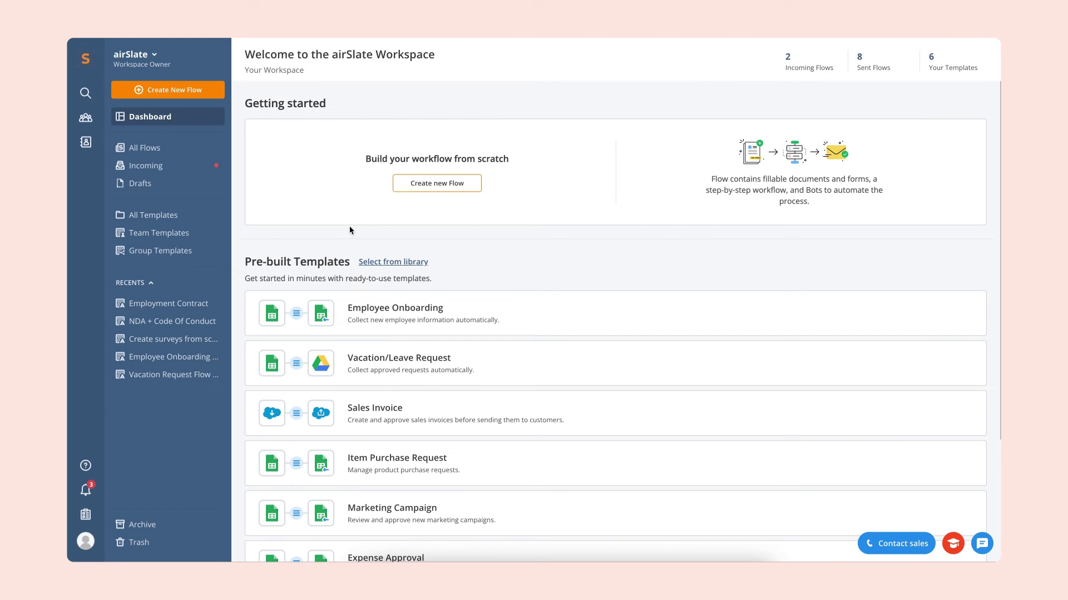
- Show All Flows and the Employment Contract flow's More actions menu
left_click(181, 154)
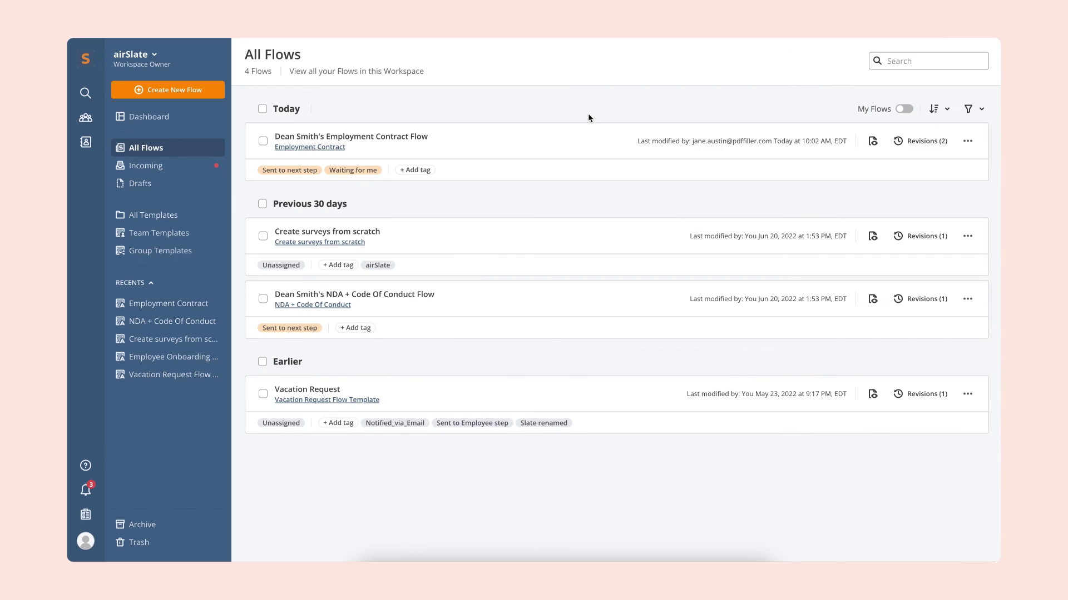
left_click(967, 146)
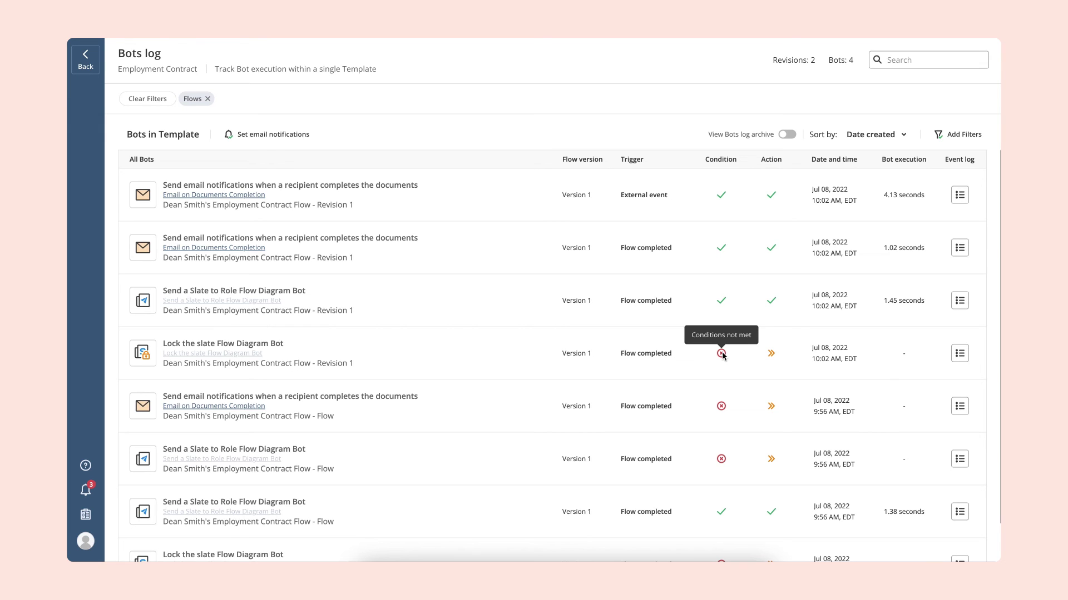
- Open the Lock the slate Flow Diagram Bot's event log showing its unmet conditions
left_click(964, 354)
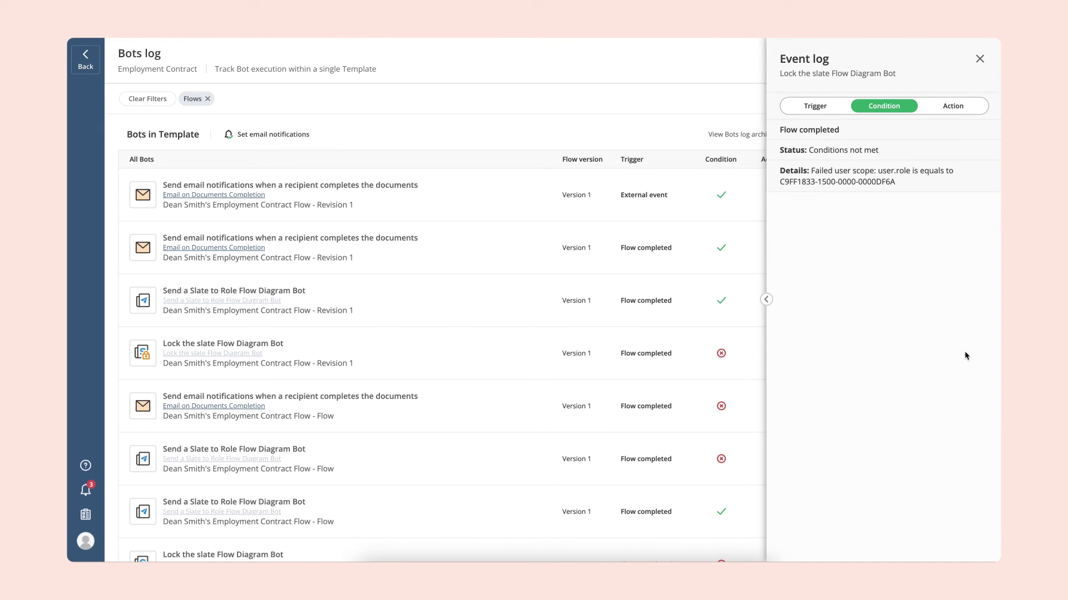
left_click(979, 59)
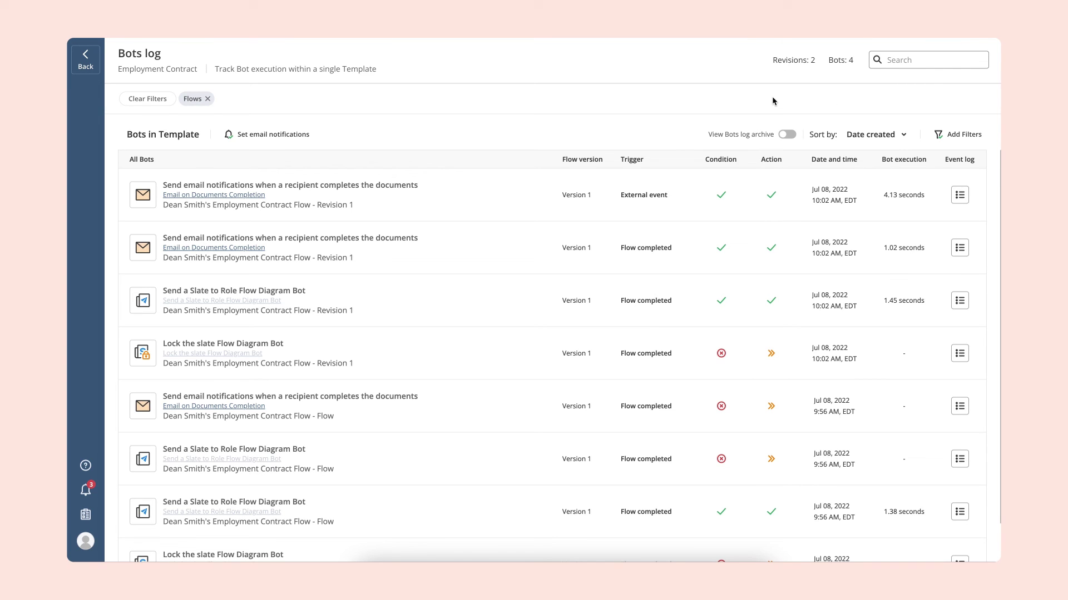
left_click(964, 353)
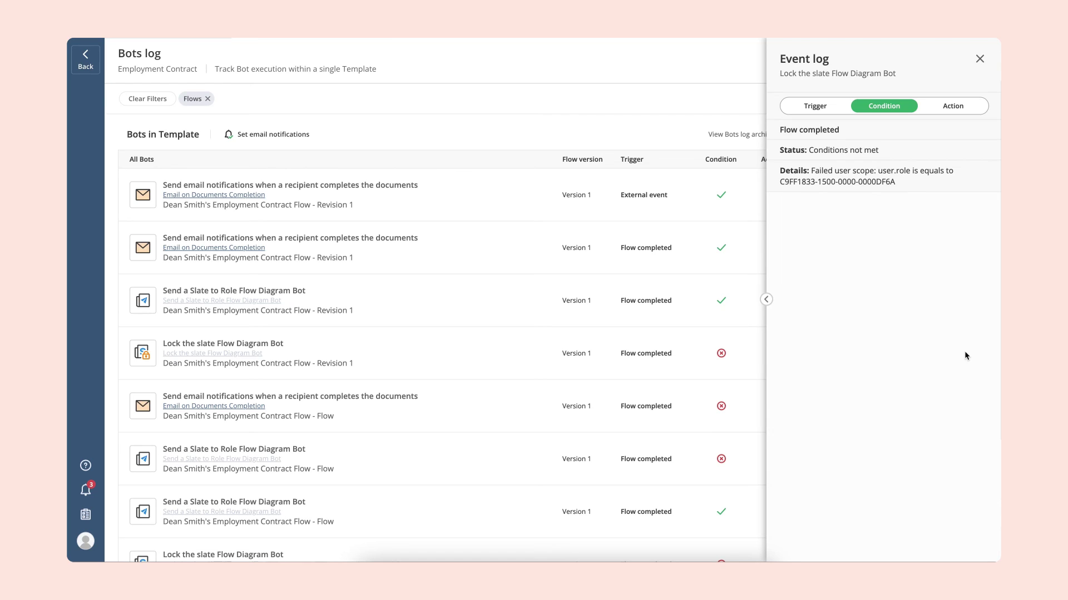